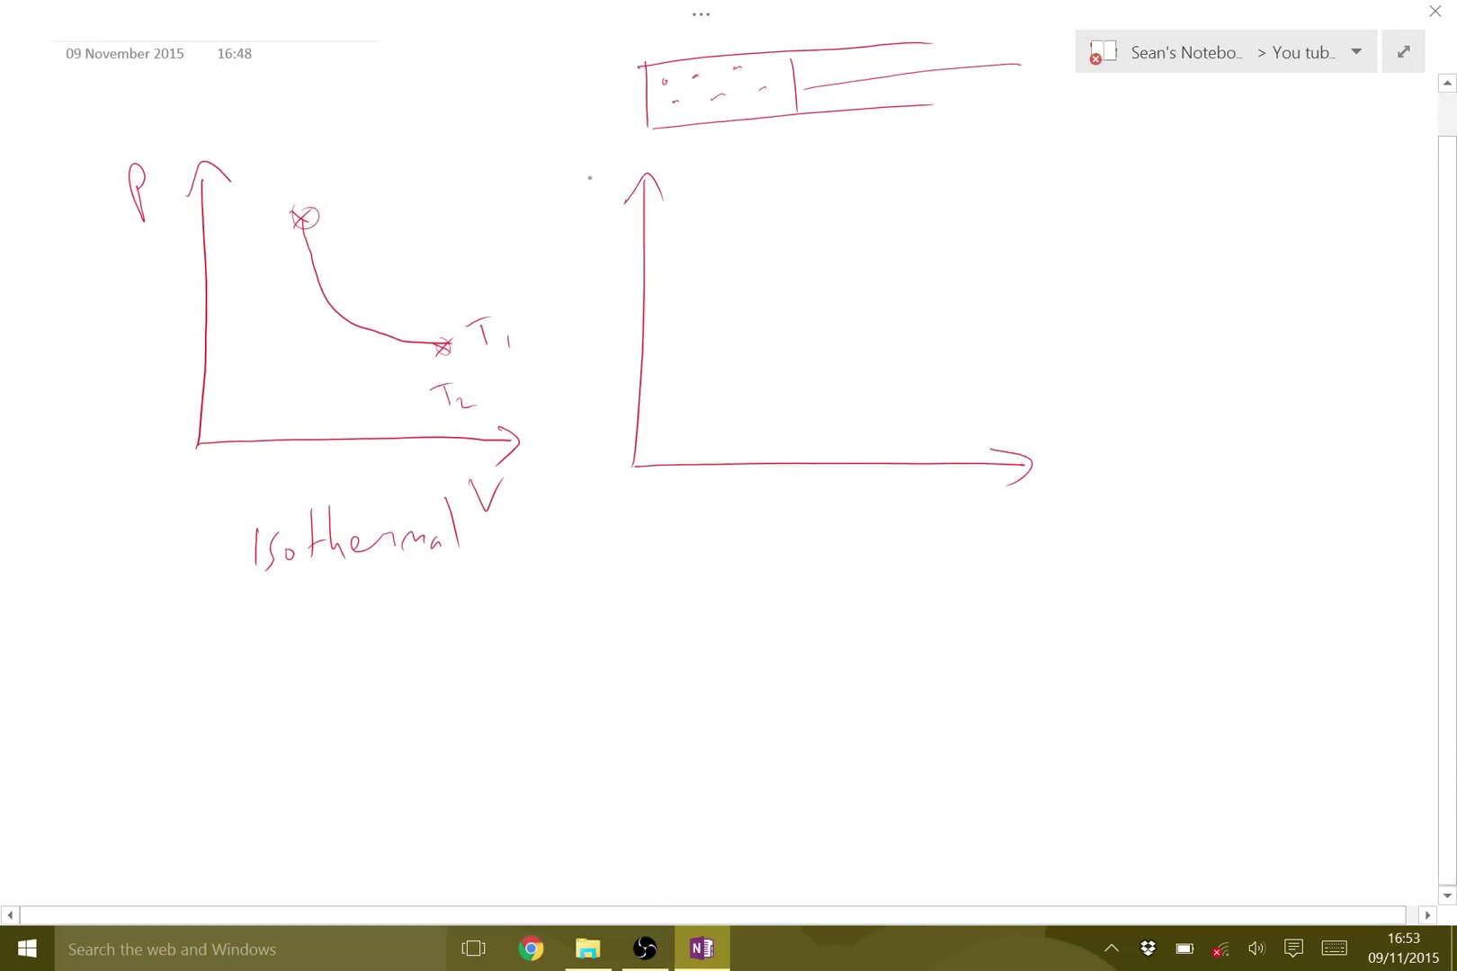
Step: Write P and V on the second graph's axes and undo the stray tick
{"action": "left_click_drag", "start_coordinate": [986, 497], "coordinate": [1036, 505]}
{"action": "scroll", "coordinate": [719, 450], "scroll_direction": "up", "scroll_amount": 2}
{"action": "left_click_drag", "start_coordinate": [730, 511], "coordinate": [716, 541]}
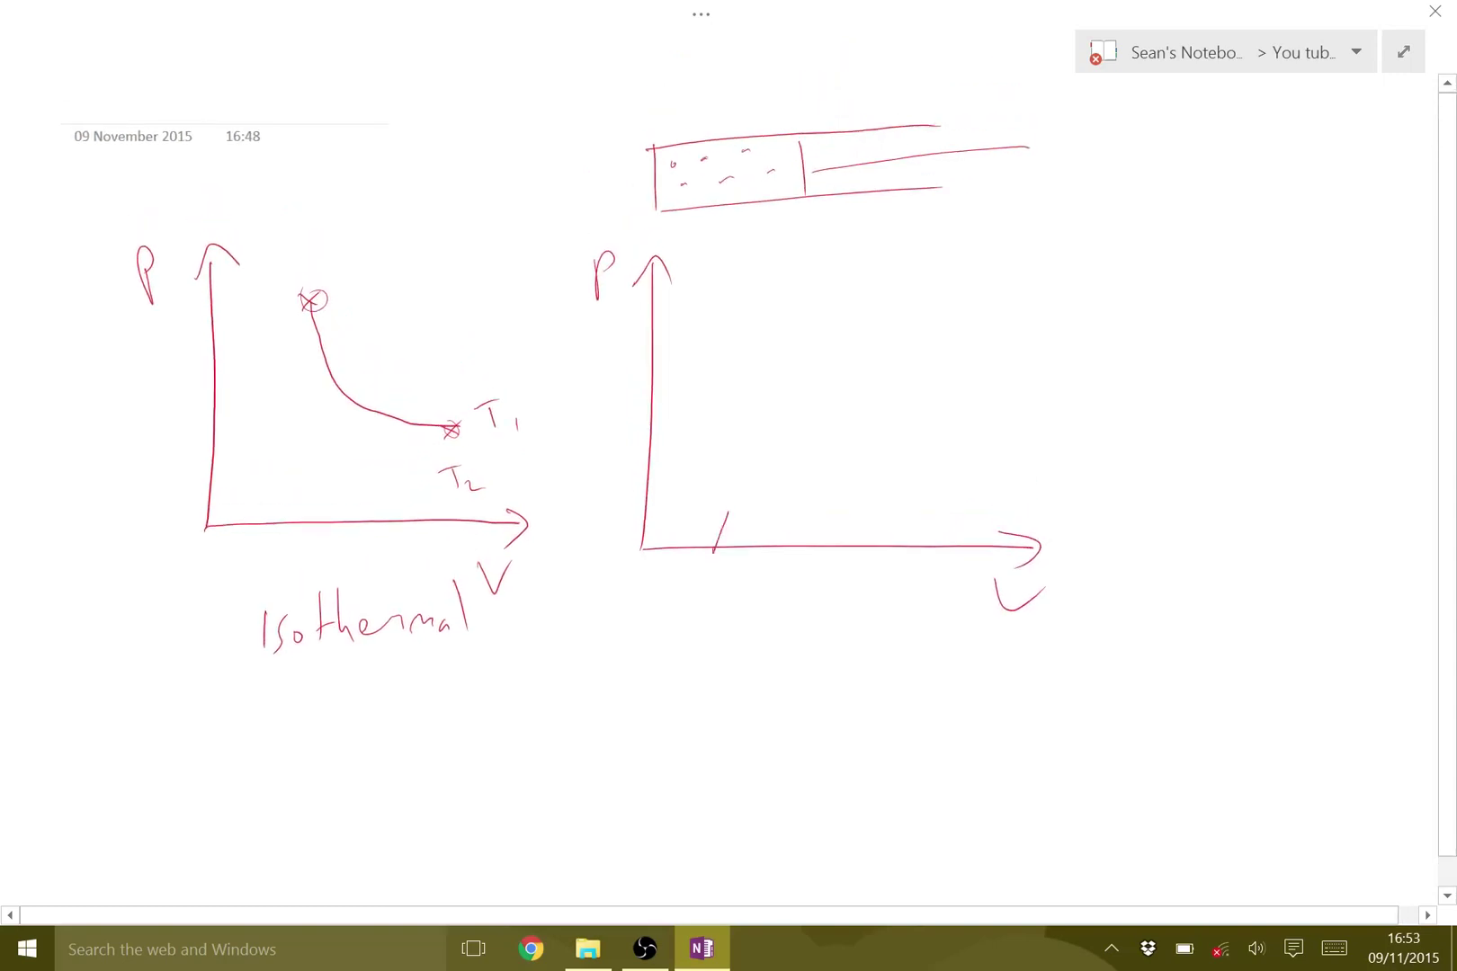
{"action": "scroll", "coordinate": [719, 449], "scroll_direction": "down", "scroll_amount": 5}
{"action": "scroll", "coordinate": [719, 449], "scroll_direction": "down", "scroll_amount": 1}
{"action": "key", "text": "ctrl+z"}
Step: Handwrite the caption 'Adiabatic' beneath the second graph
{"action": "left_click_drag", "start_coordinate": [702, 437], "coordinate": [752, 430]}
{"action": "mouse_move", "coordinate": [761, 412]}
{"action": "left_mouse_down"}
{"action": "mouse_move", "coordinate": [775, 431]}
{"action": "mouse_move", "coordinate": [829, 433]}
{"action": "left_mouse_up"}
{"action": "mouse_move", "coordinate": [852, 381]}
{"action": "left_mouse_down"}
{"action": "mouse_move", "coordinate": [843, 426]}
{"action": "mouse_move", "coordinate": [890, 430]}
{"action": "mouse_move", "coordinate": [865, 391]}
{"action": "left_mouse_up"}
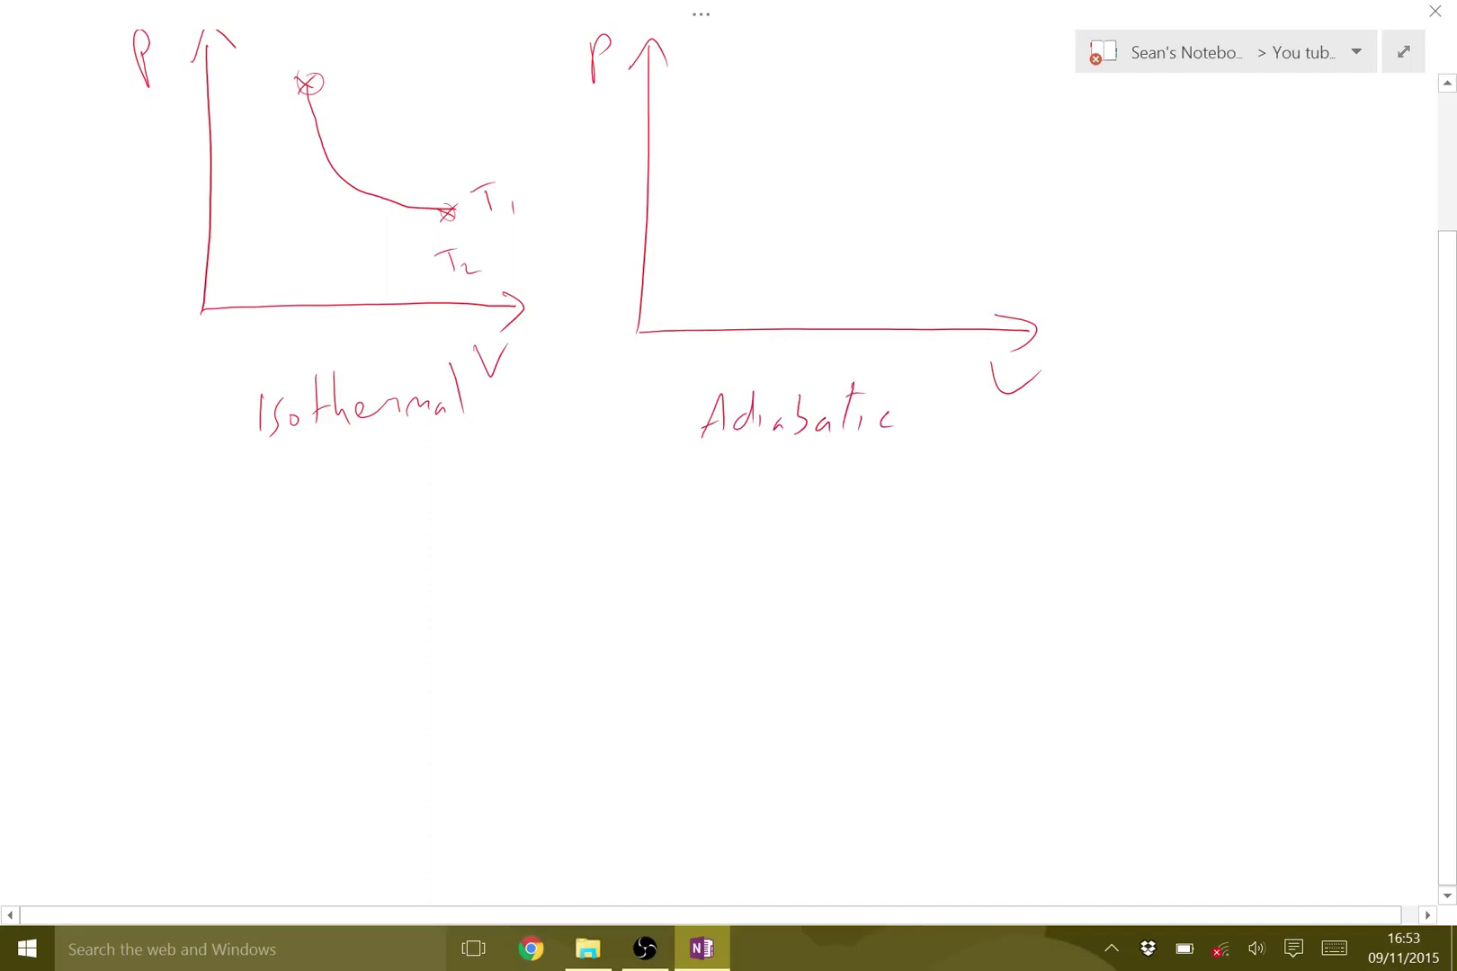
{"action": "scroll", "coordinate": [720, 450], "scroll_direction": "up", "scroll_amount": 3}
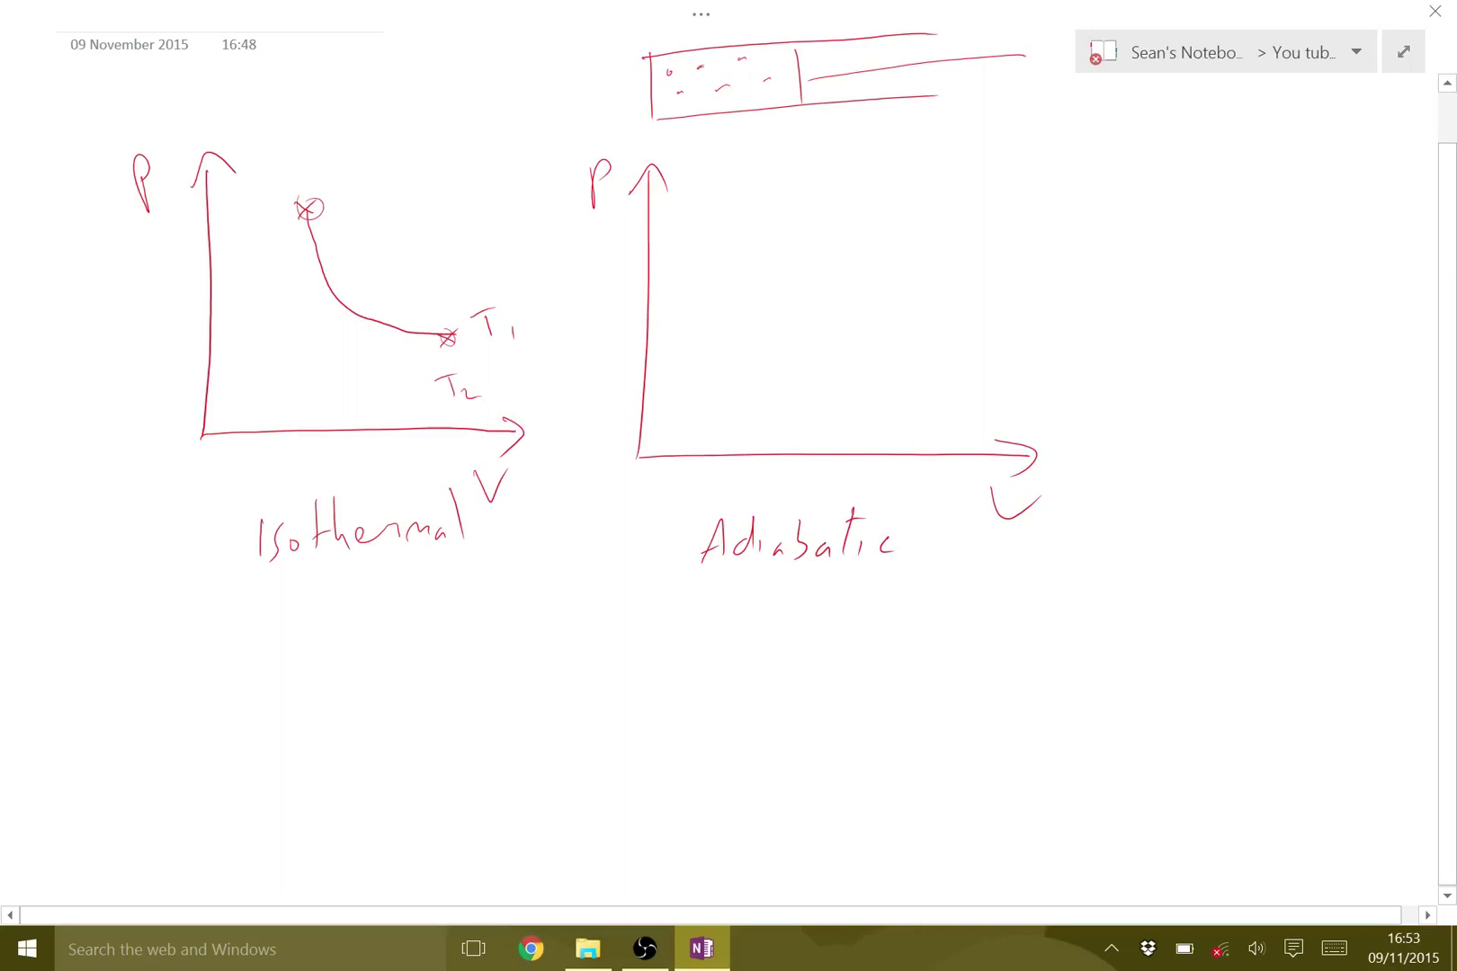
{"action": "scroll", "coordinate": [719, 449], "scroll_direction": "down", "scroll_amount": 2}
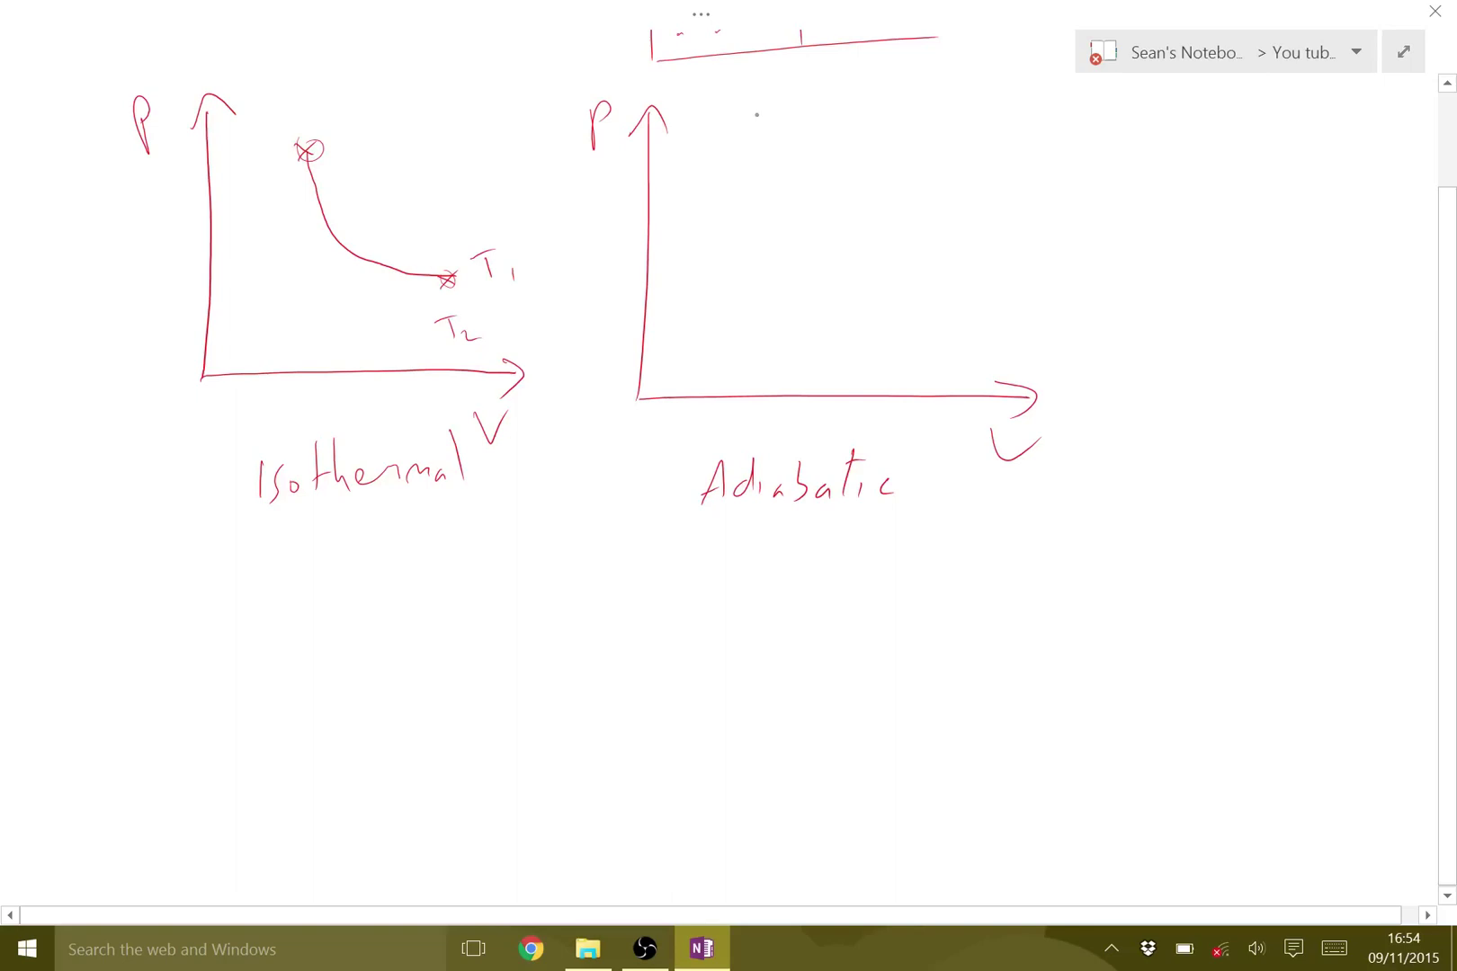
Step: Draw upper and lower dashed isotherm curves on the Adiabatic graph
{"action": "left_click_drag", "start_coordinate": [788, 140], "coordinate": [800, 147]}
{"action": "left_click_drag", "start_coordinate": [856, 198], "coordinate": [927, 235]}
{"action": "left_click_drag", "start_coordinate": [964, 252], "coordinate": [977, 255]}
{"action": "left_click_drag", "start_coordinate": [689, 178], "coordinate": [760, 302]}
{"action": "left_click_drag", "start_coordinate": [793, 325], "coordinate": [811, 334]}
{"action": "left_click_drag", "start_coordinate": [838, 349], "coordinate": [852, 353]}
{"action": "left_click_drag", "start_coordinate": [908, 357], "coordinate": [926, 353]}
{"action": "left_click_drag", "start_coordinate": [959, 347], "coordinate": [967, 344]}
Step: Label the upper dashed curve T1 and the lower one T2
{"action": "mouse_move", "coordinate": [1095, 245]}
{"action": "left_mouse_down"}
{"action": "mouse_move", "coordinate": [1099, 261]}
{"action": "mouse_move", "coordinate": [1100, 243]}
{"action": "left_mouse_up"}
{"action": "left_click_drag", "start_coordinate": [1132, 271], "coordinate": [1129, 285]}
{"action": "left_click_drag", "start_coordinate": [990, 340], "coordinate": [986, 359]}
{"action": "mouse_move", "coordinate": [972, 341]}
{"action": "left_mouse_down"}
{"action": "mouse_move", "coordinate": [994, 334]}
{"action": "mouse_move", "coordinate": [1015, 362]}
{"action": "left_mouse_up"}
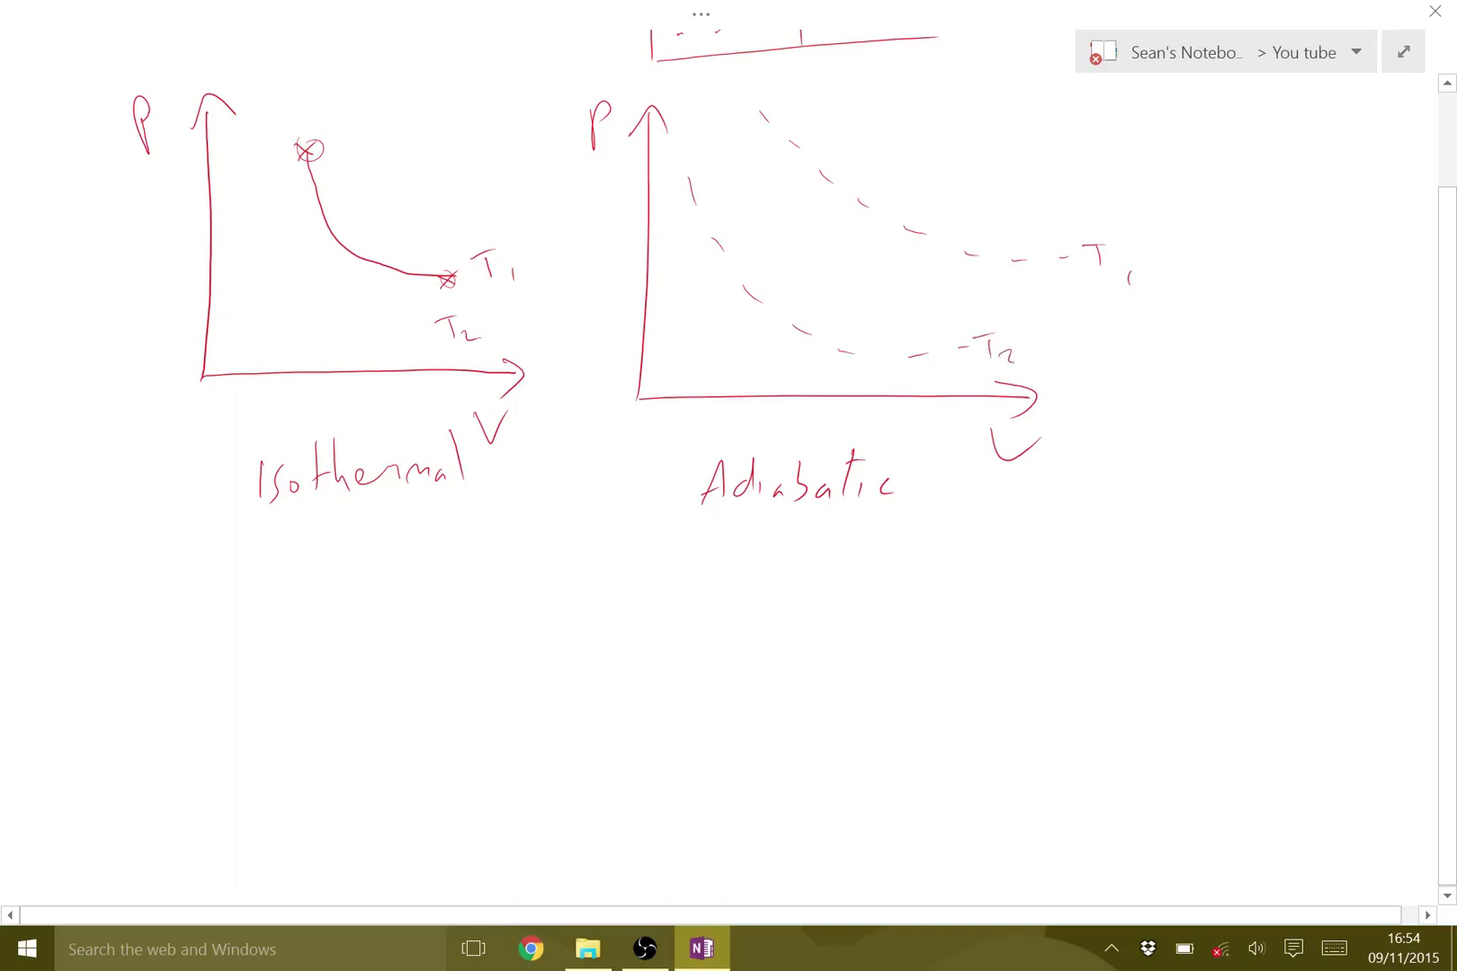
Step: Mark crosses on both isotherms and join them with a steep solid adiabatic curve
{"action": "left_click_drag", "start_coordinate": [820, 157], "coordinate": [814, 184]}
{"action": "left_click_drag", "start_coordinate": [806, 170], "coordinate": [833, 160]}
{"action": "left_click_drag", "start_coordinate": [934, 342], "coordinate": [946, 358]}
{"action": "left_click_drag", "start_coordinate": [951, 338], "coordinate": [936, 369]}
{"action": "left_click_drag", "start_coordinate": [818, 170], "coordinate": [944, 347]}
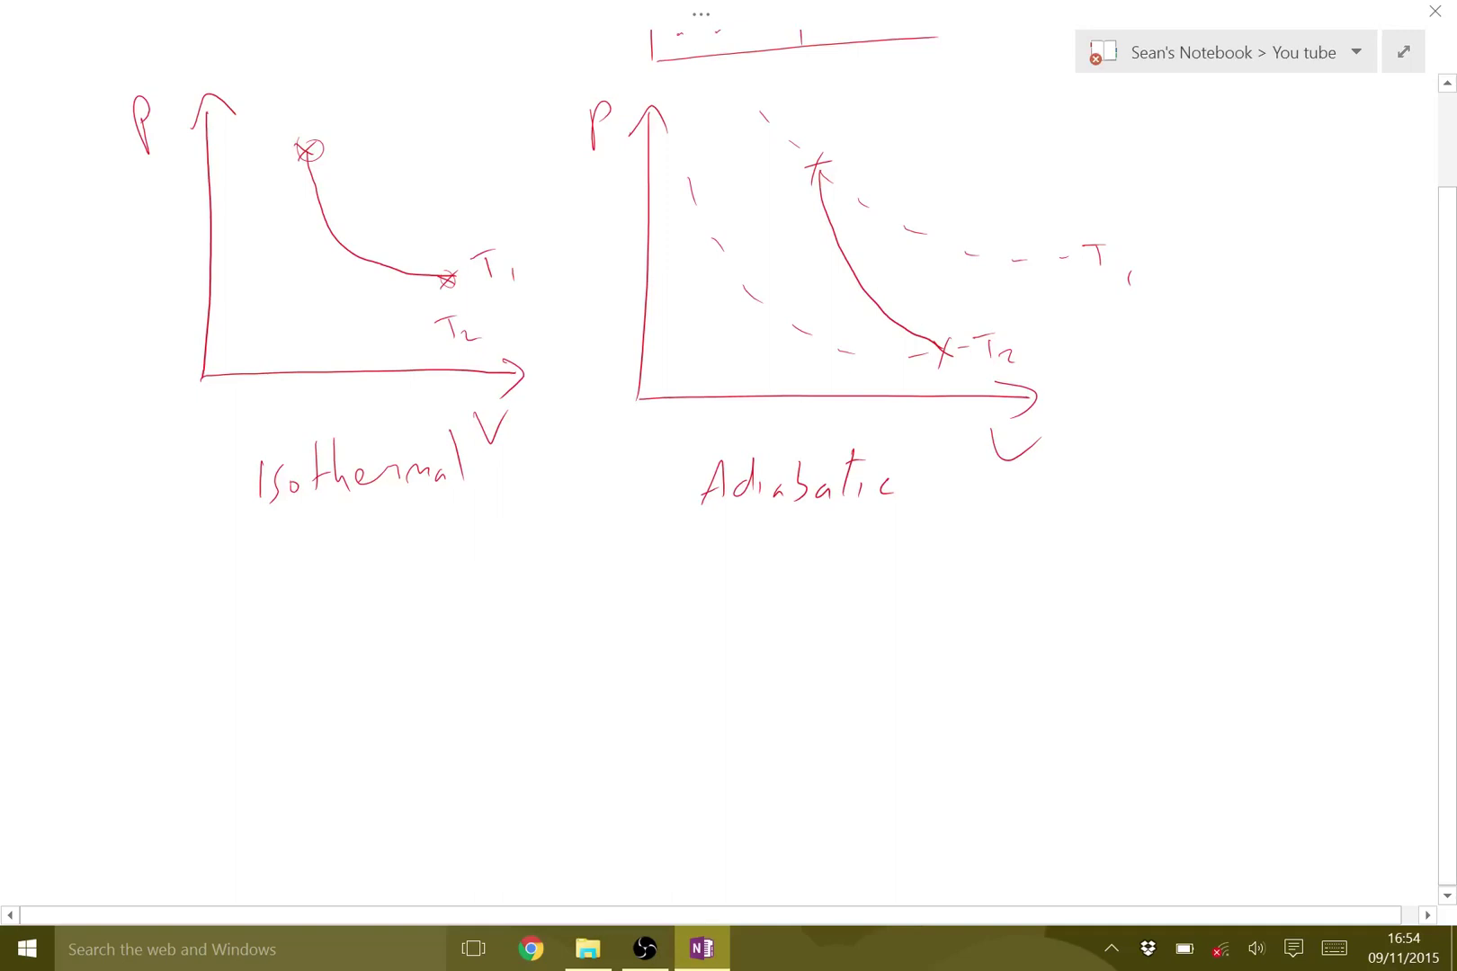
Step: Draw the third graph's axes lower on the page, label them P and V, and write 'Isochoric'
{"action": "scroll", "coordinate": [728, 449], "scroll_direction": "down", "scroll_amount": 3}
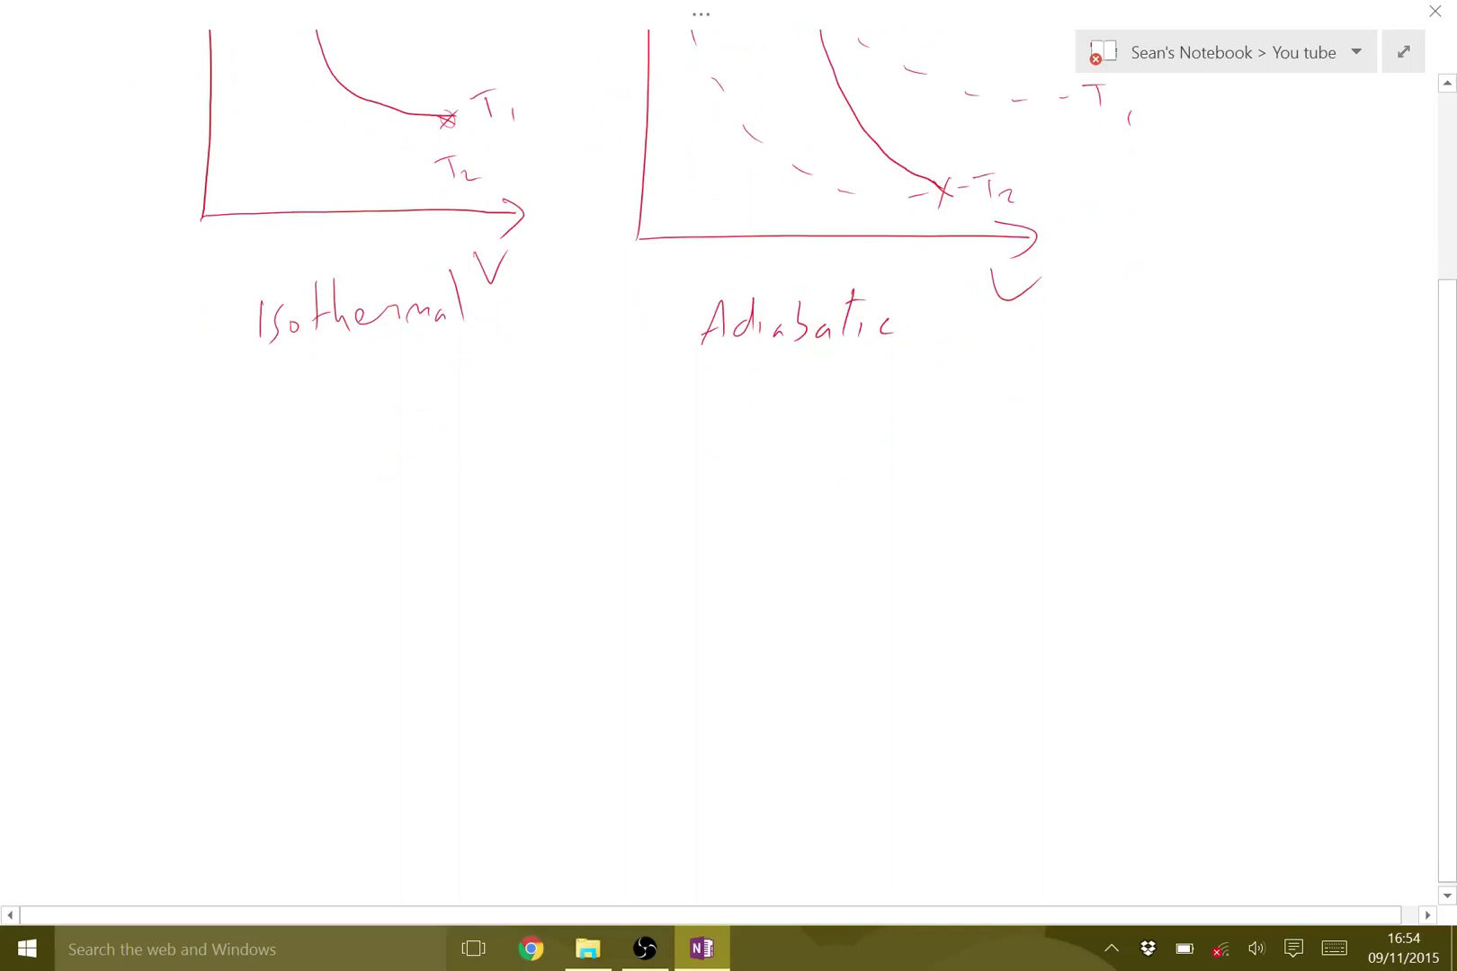
{"action": "scroll", "coordinate": [470, 440], "scroll_direction": "up", "scroll_amount": 3}
{"action": "left_click_drag", "start_coordinate": [469, 441], "coordinate": [501, 360]}
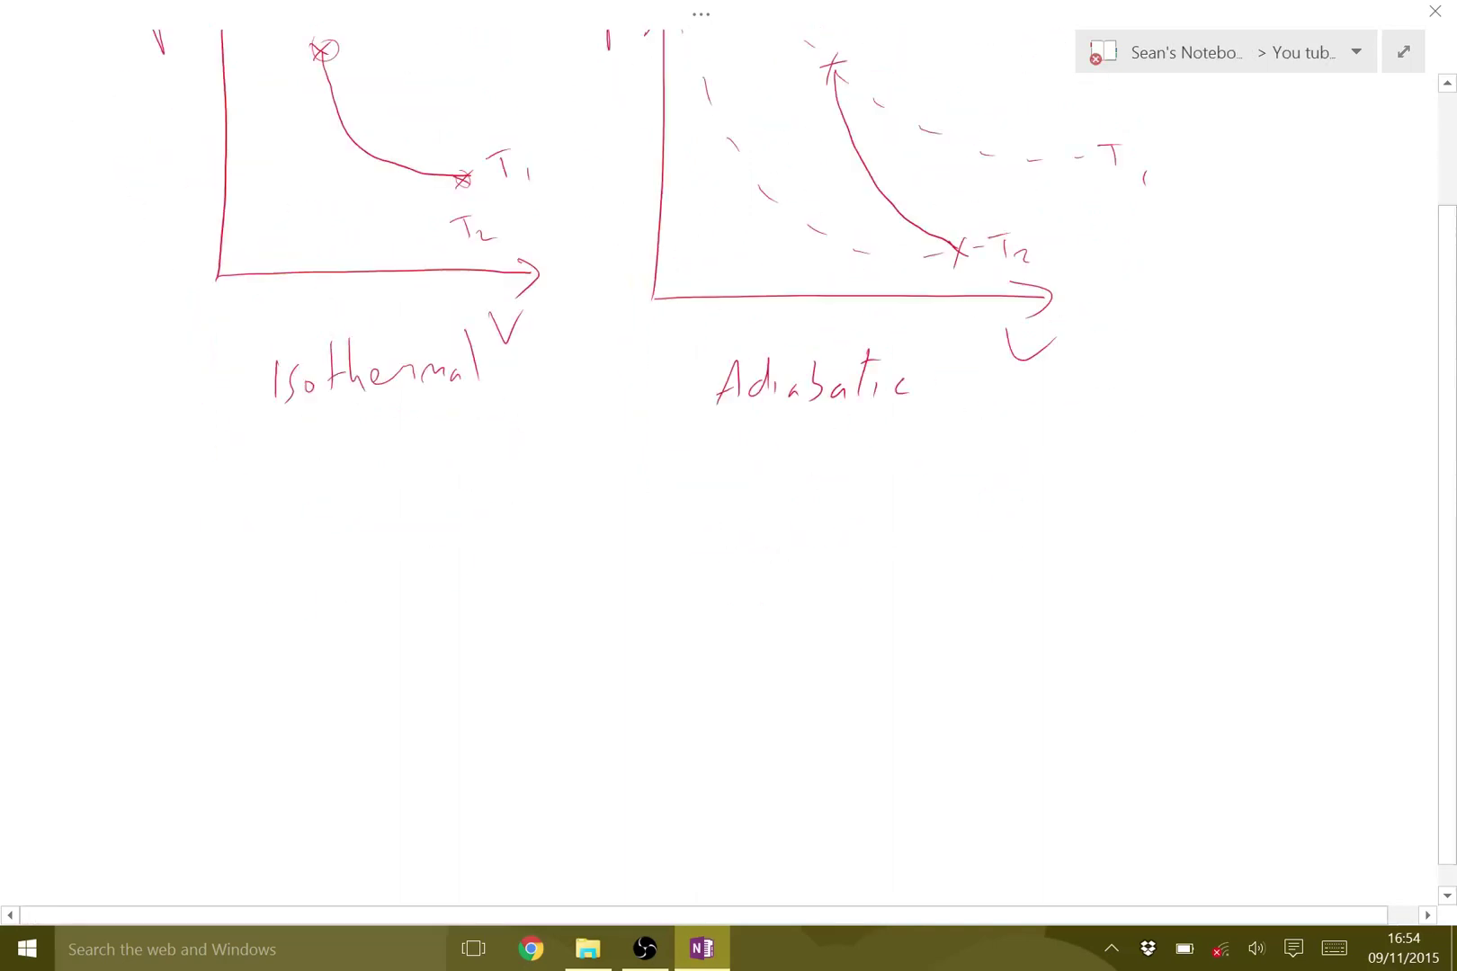
{"action": "scroll", "coordinate": [728, 450], "scroll_direction": "down", "scroll_amount": 4}
{"action": "mouse_move", "coordinate": [187, 330]}
{"action": "left_mouse_down"}
{"action": "mouse_move", "coordinate": [186, 595]}
{"action": "mouse_move", "coordinate": [538, 605]}
{"action": "mouse_move", "coordinate": [511, 631]}
{"action": "mouse_move", "coordinate": [201, 339]}
{"action": "left_mouse_up"}
{"action": "mouse_move", "coordinate": [104, 325]}
{"action": "left_mouse_down"}
{"action": "mouse_move", "coordinate": [111, 368]}
{"action": "mouse_move", "coordinate": [111, 343]}
{"action": "left_mouse_up"}
{"action": "left_click_drag", "start_coordinate": [460, 642], "coordinate": [508, 636]}
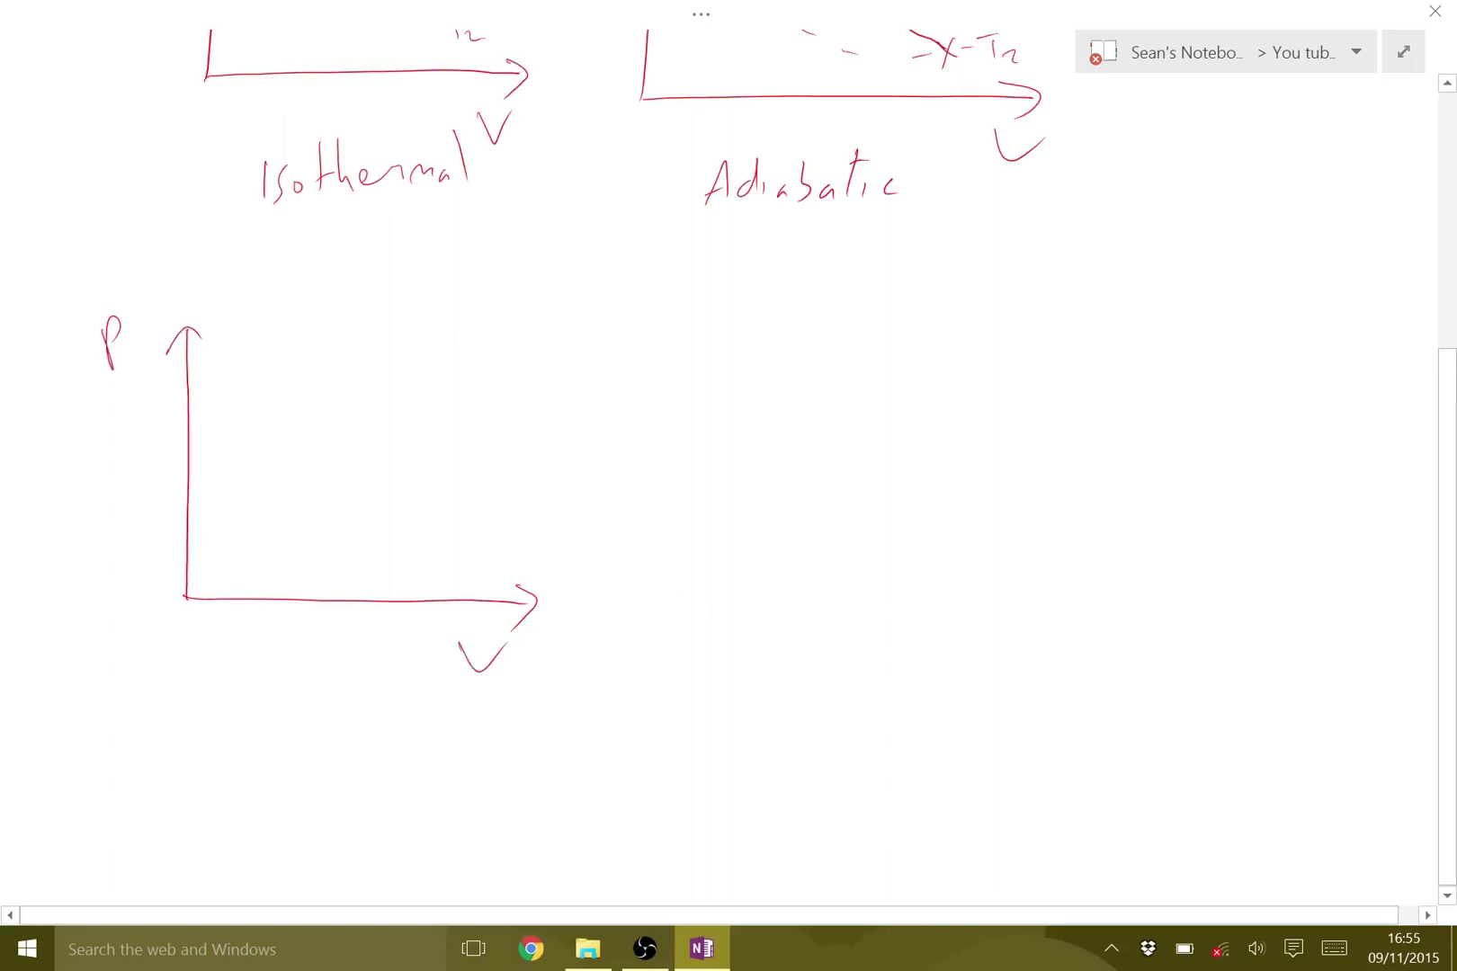
{"action": "scroll", "coordinate": [720, 485], "scroll_direction": "down", "scroll_amount": 2}
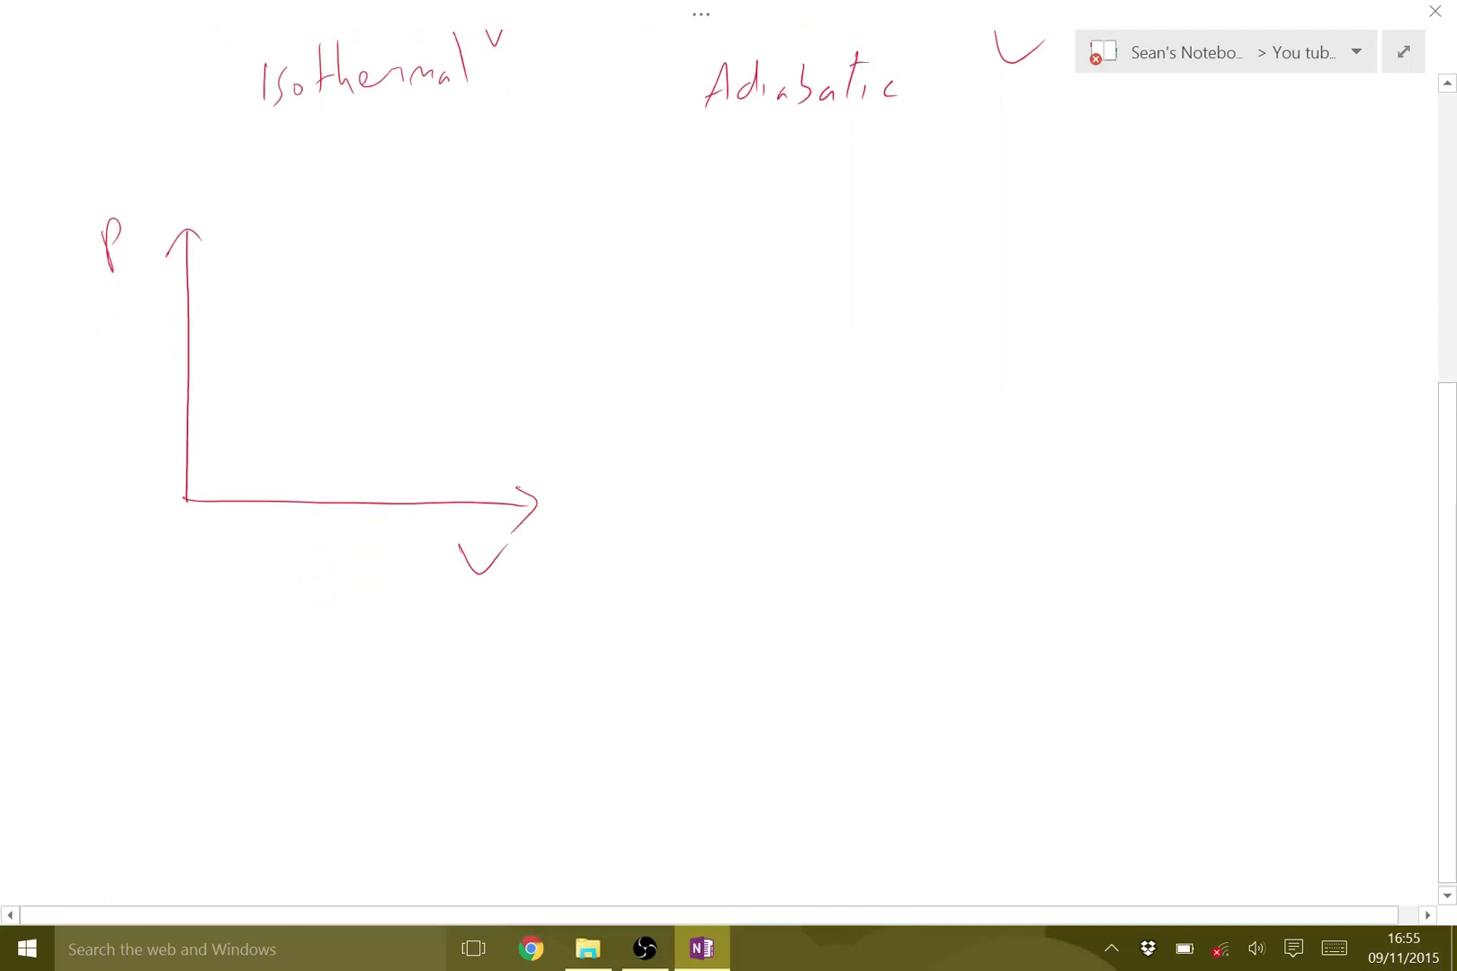
{"action": "scroll", "coordinate": [720, 485], "scroll_direction": "down", "scroll_amount": 1}
{"action": "left_click_drag", "start_coordinate": [214, 503], "coordinate": [406, 557]}
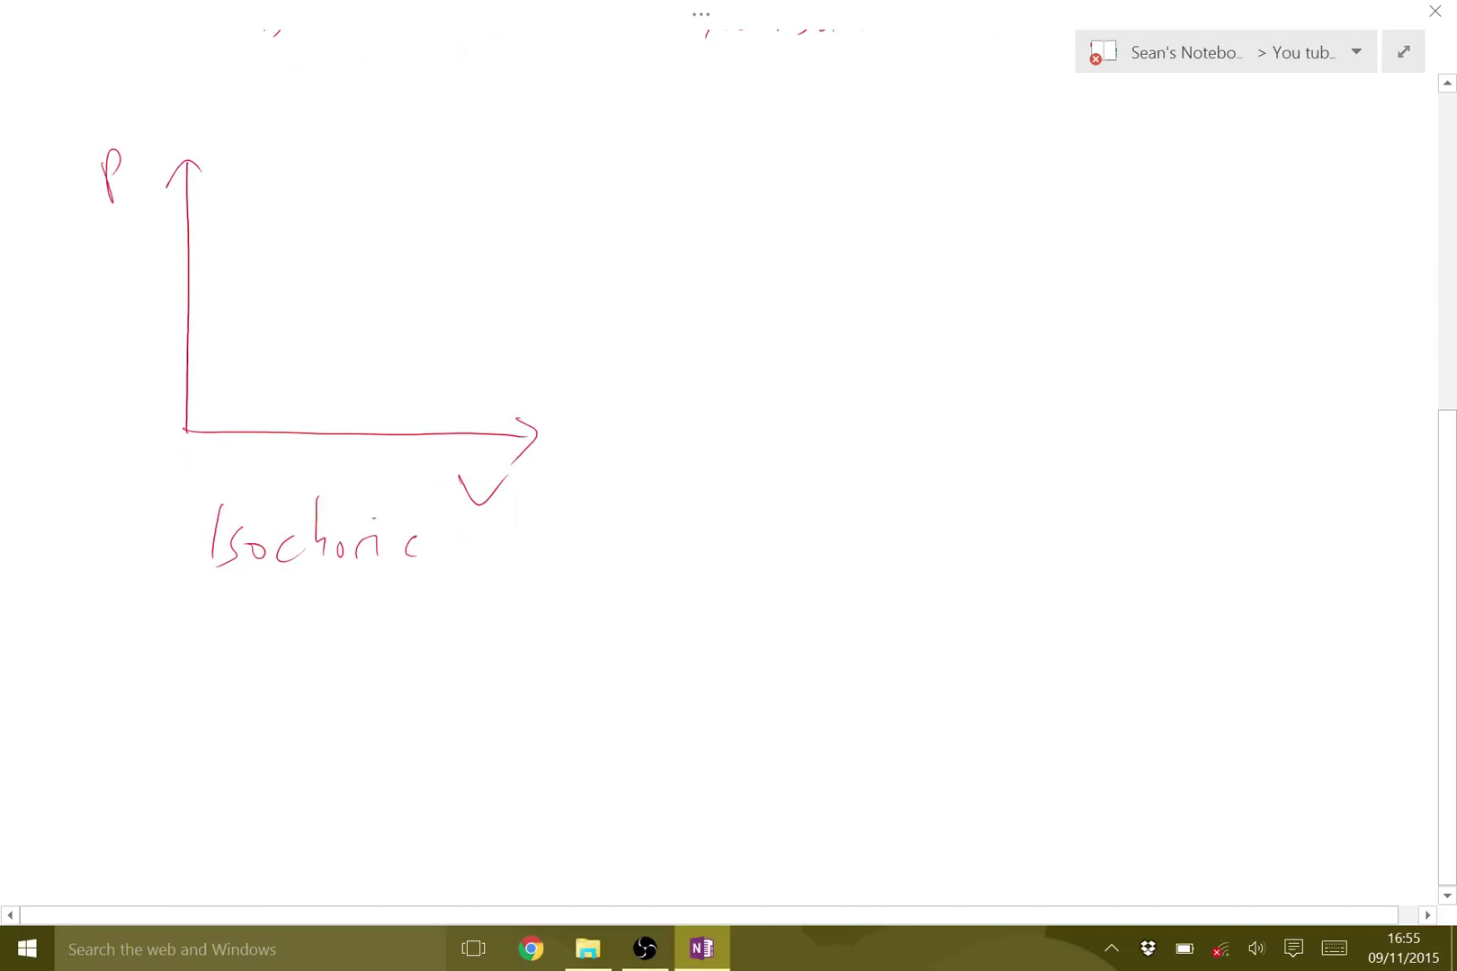
Step: Mark upper and lower crosses and join them with a vertical constant-volume line
{"action": "mouse_move", "coordinate": [355, 203]}
{"action": "left_mouse_down"}
{"action": "mouse_move", "coordinate": [374, 222]}
{"action": "mouse_move", "coordinate": [354, 224]}
{"action": "left_mouse_up"}
{"action": "mouse_move", "coordinate": [349, 367]}
{"action": "left_mouse_down"}
{"action": "mouse_move", "coordinate": [365, 384]}
{"action": "mouse_move", "coordinate": [348, 386]}
{"action": "left_mouse_up"}
{"action": "left_click_drag", "start_coordinate": [364, 216], "coordinate": [360, 371]}
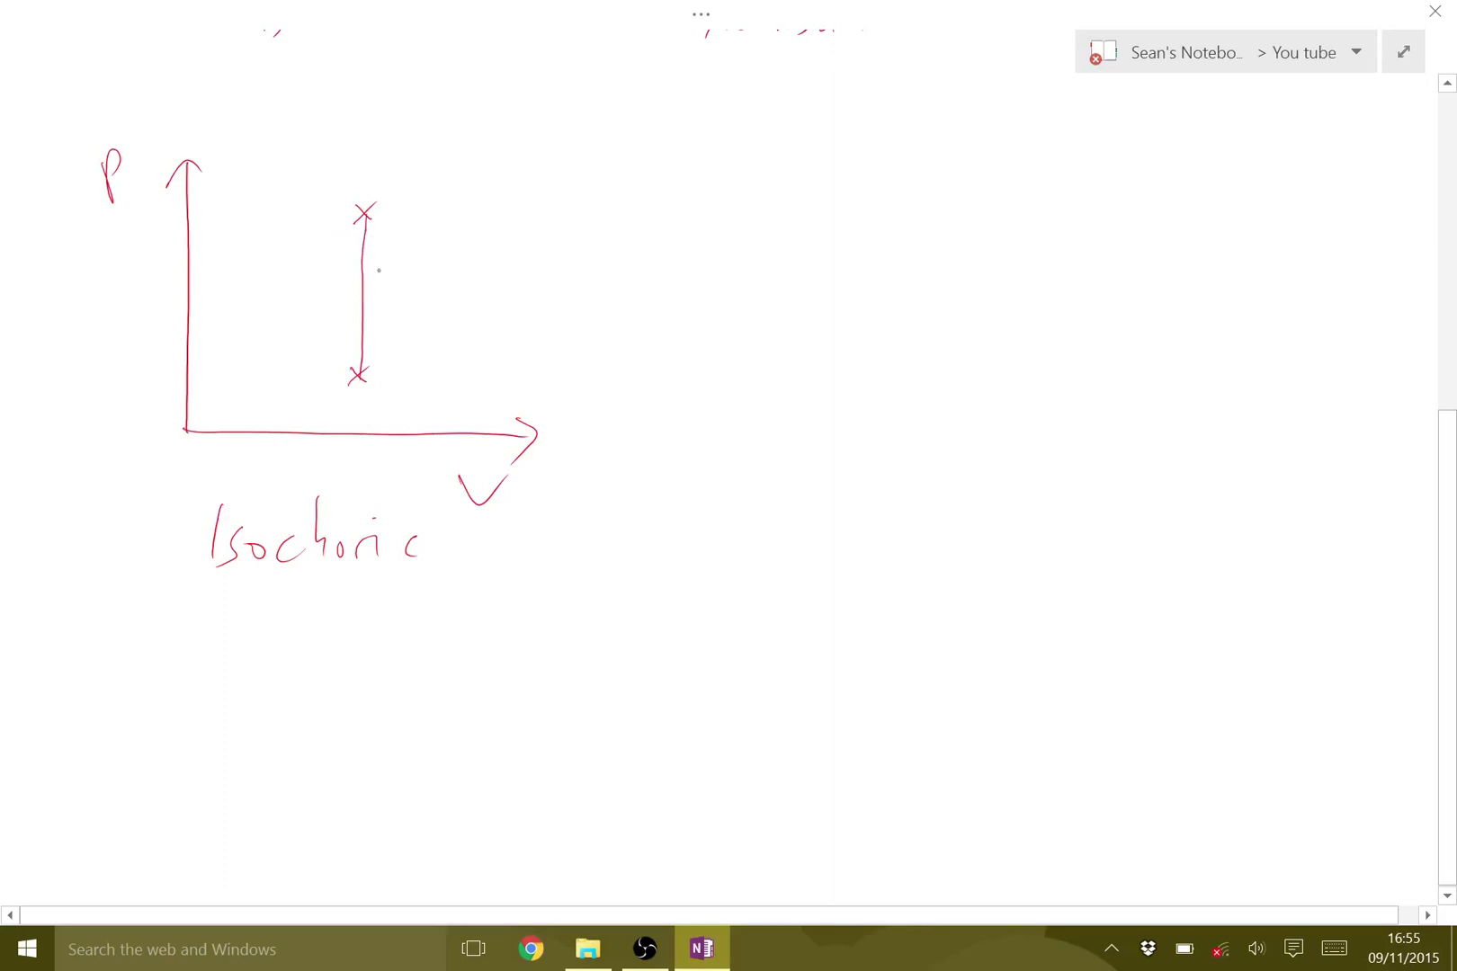
{"action": "scroll", "coordinate": [719, 450], "scroll_direction": "up", "scroll_amount": 3}
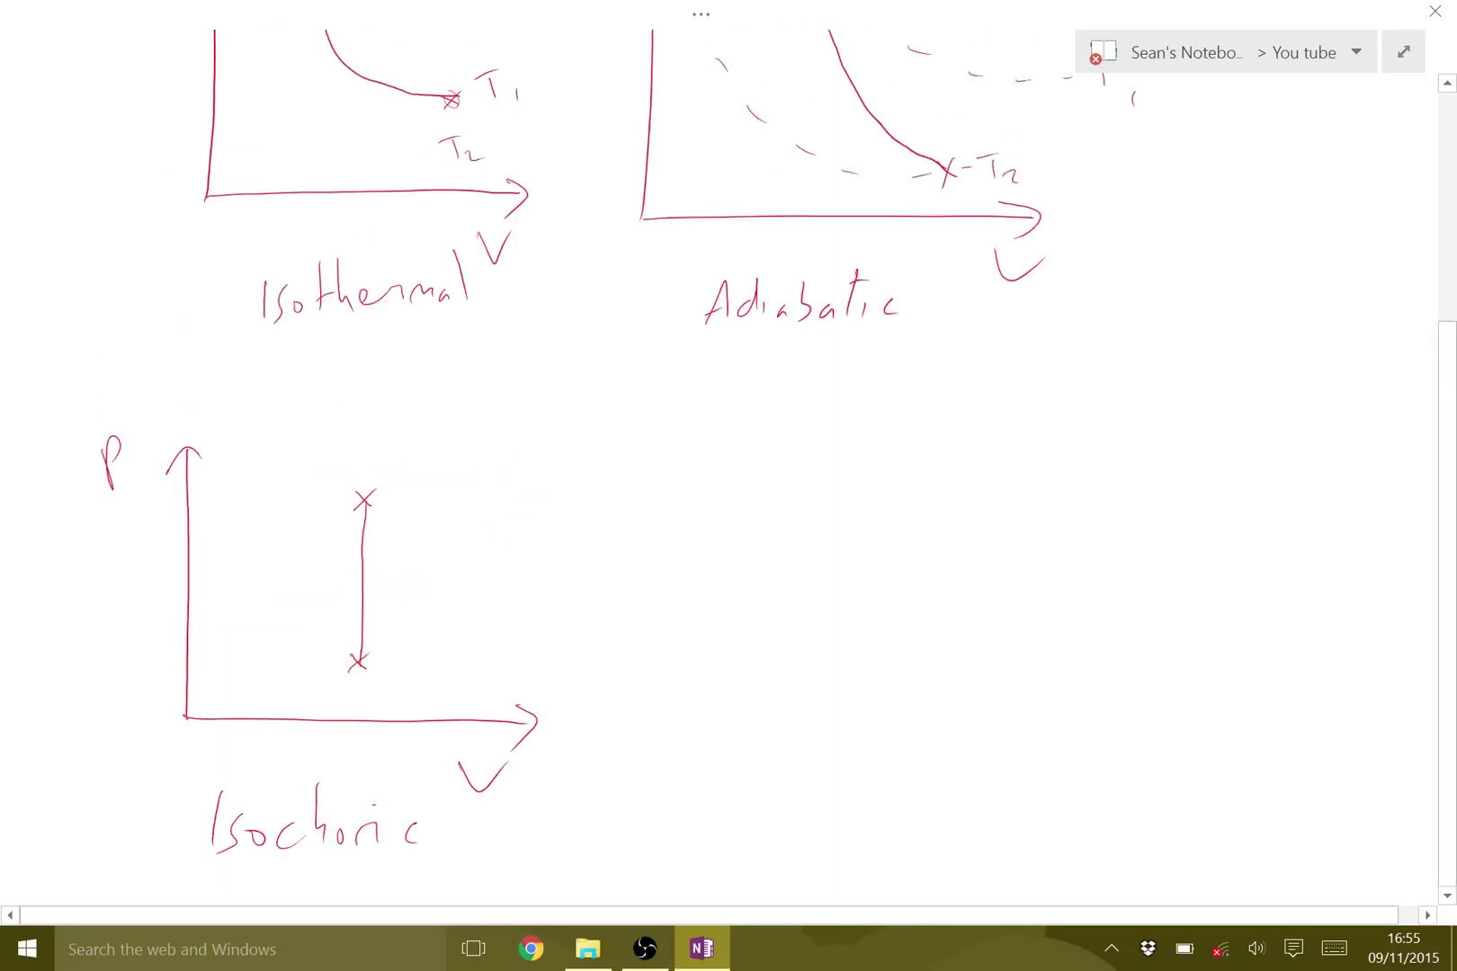
{"action": "scroll", "coordinate": [720, 450], "scroll_direction": "up", "scroll_amount": 4}
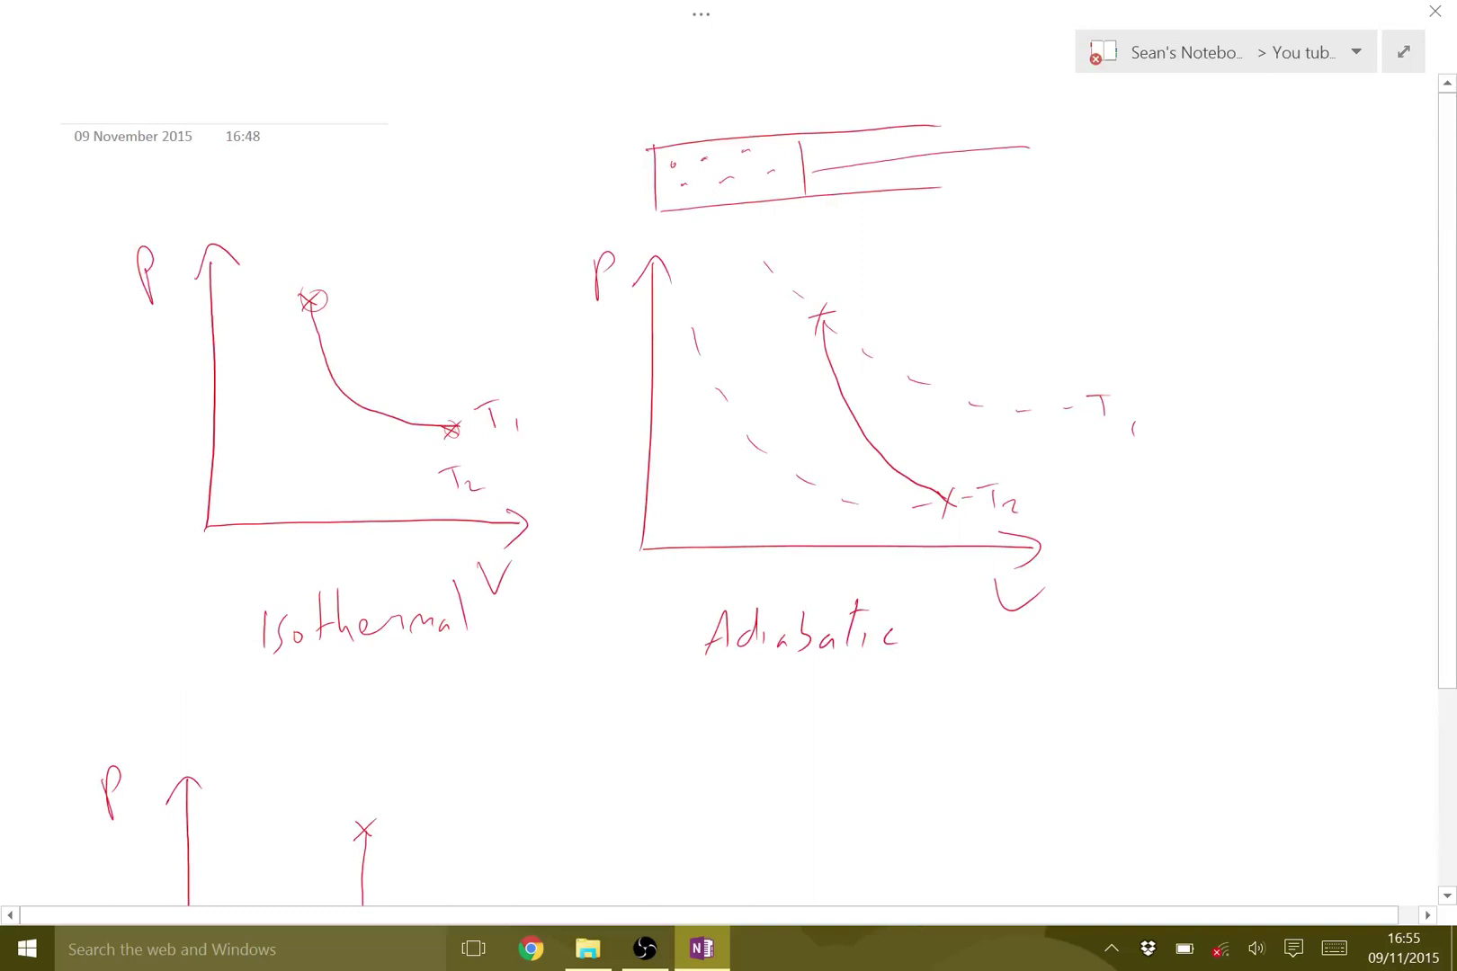
{"action": "scroll", "coordinate": [728, 486], "scroll_direction": "down", "scroll_amount": 1}
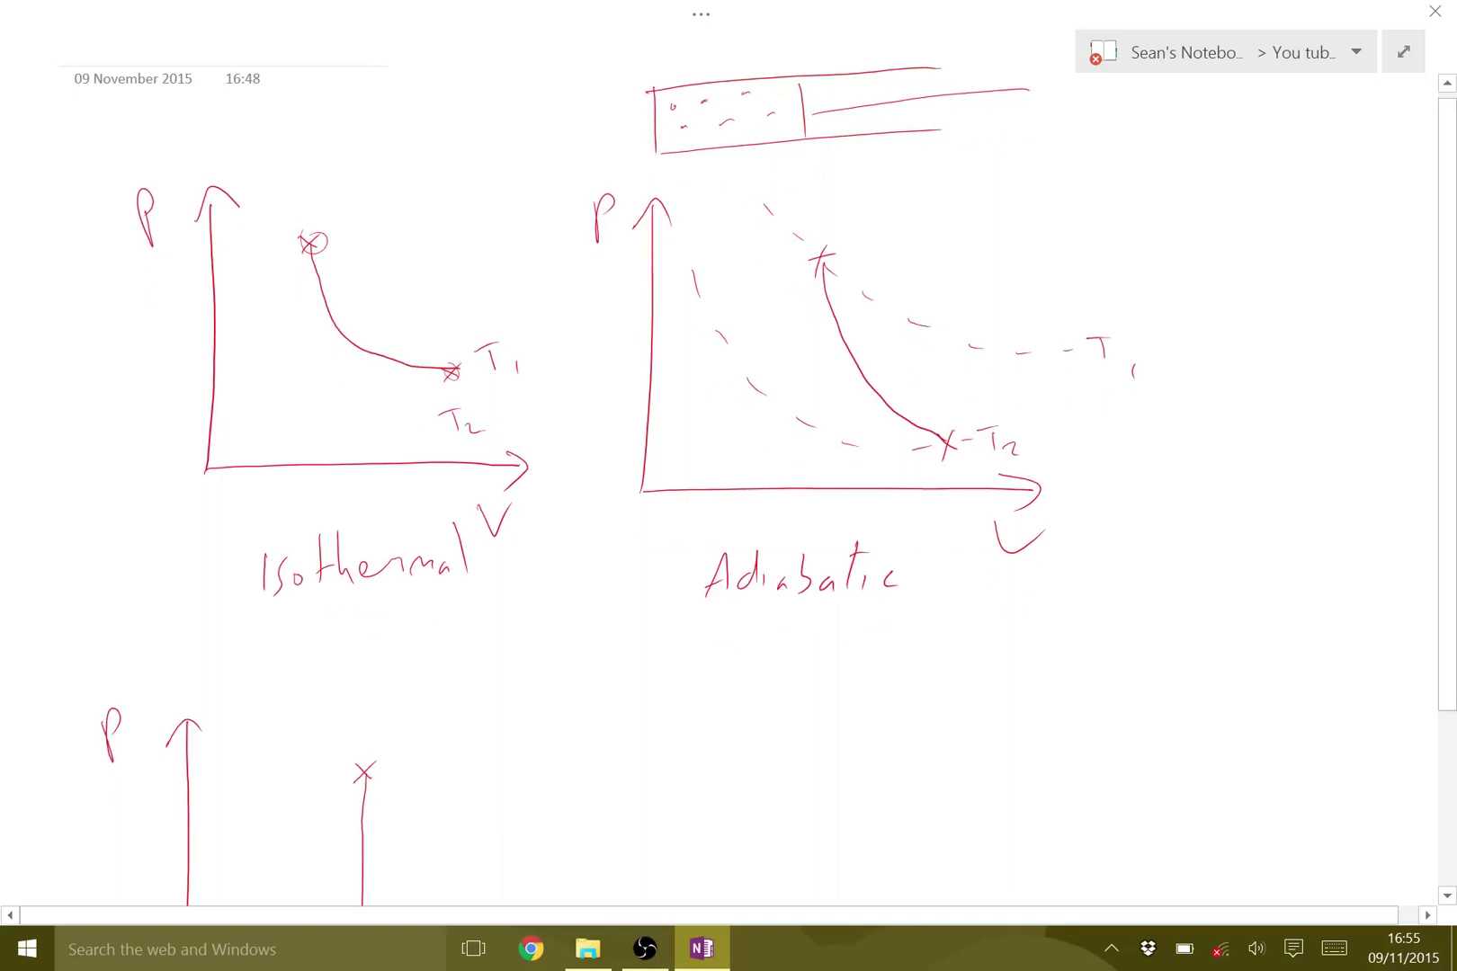
Step: Draw arrowed axes for the fourth graph and write 'Isobaric' beneath them
{"action": "scroll", "coordinate": [728, 486], "scroll_direction": "down", "scroll_amount": 8}
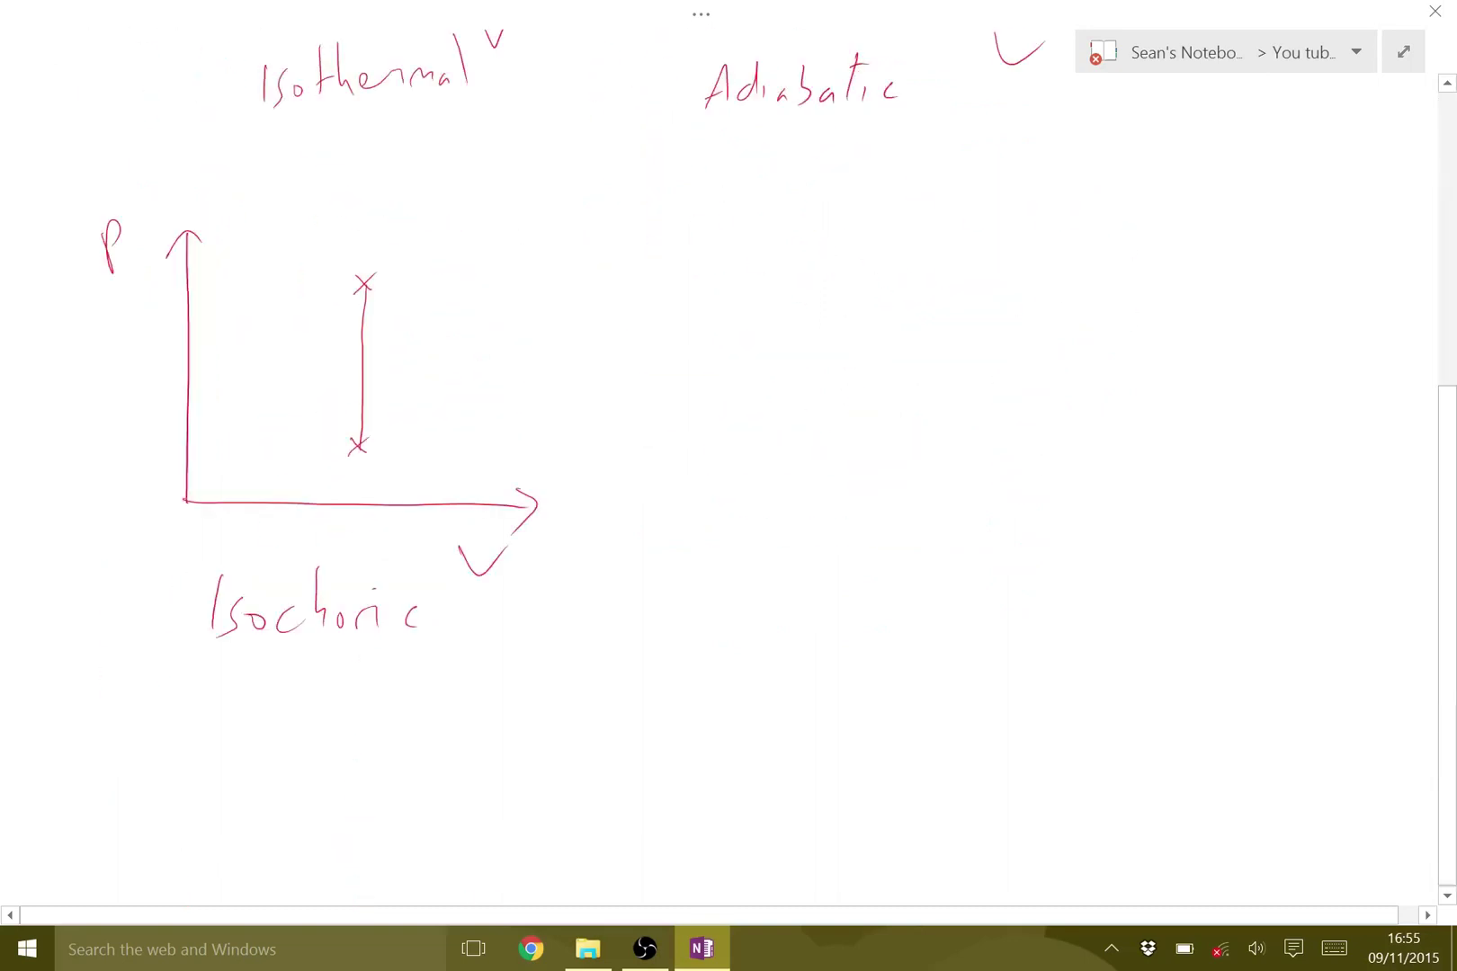
{"action": "left_click_drag", "start_coordinate": [701, 221], "coordinate": [692, 508]}
{"action": "left_click_drag", "start_coordinate": [684, 248], "coordinate": [717, 232]}
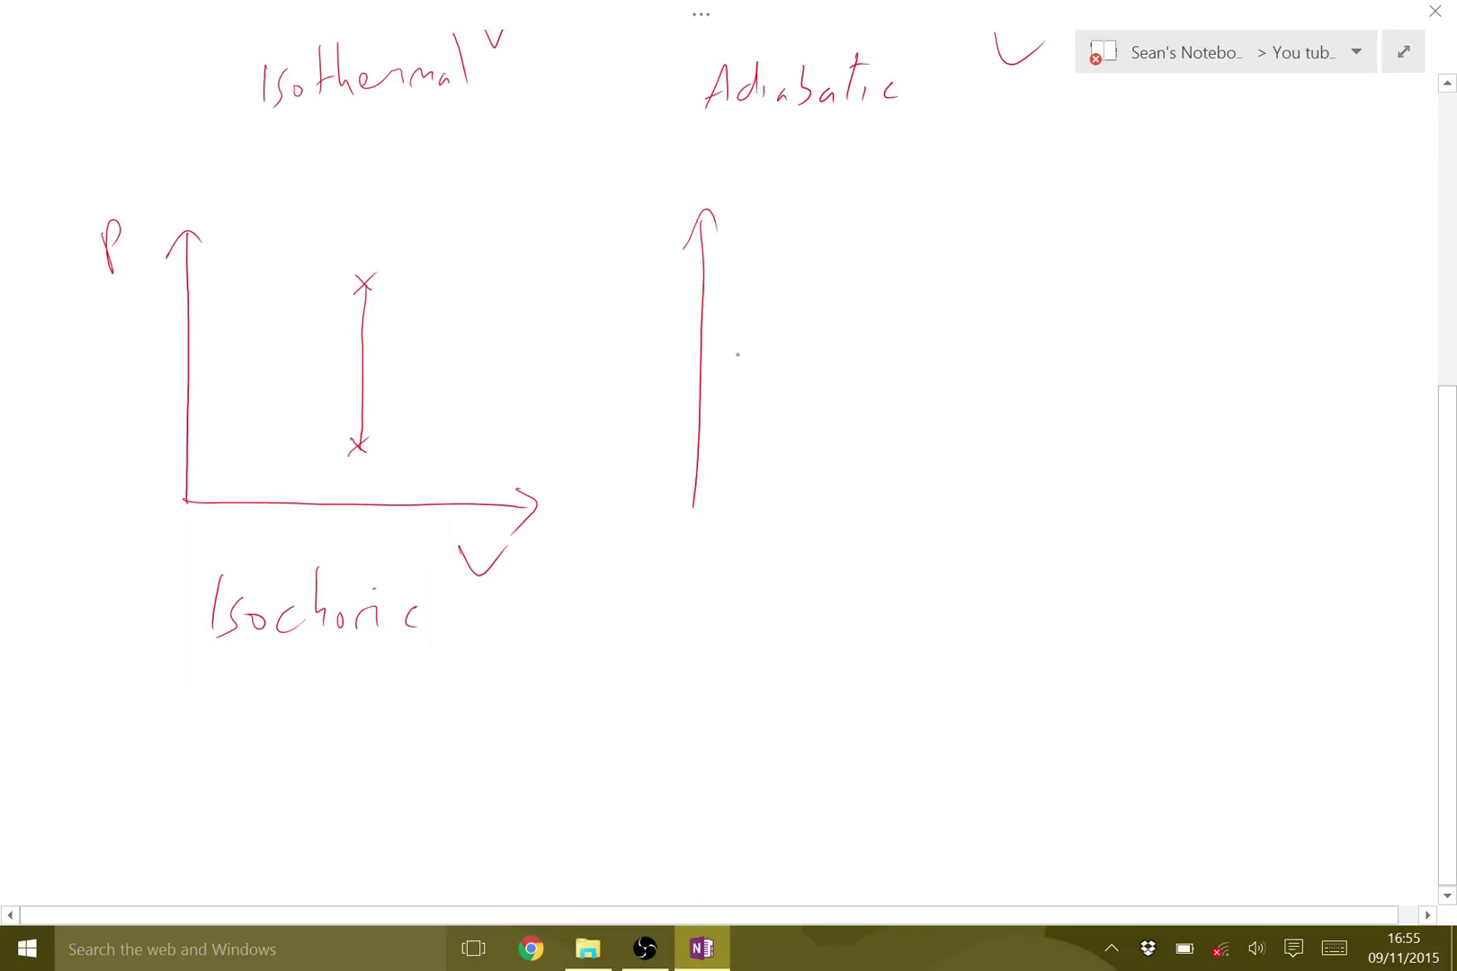
{"action": "mouse_move", "coordinate": [693, 513]}
{"action": "left_mouse_down"}
{"action": "mouse_move", "coordinate": [1067, 505]}
{"action": "mouse_move", "coordinate": [1060, 537]}
{"action": "left_mouse_up"}
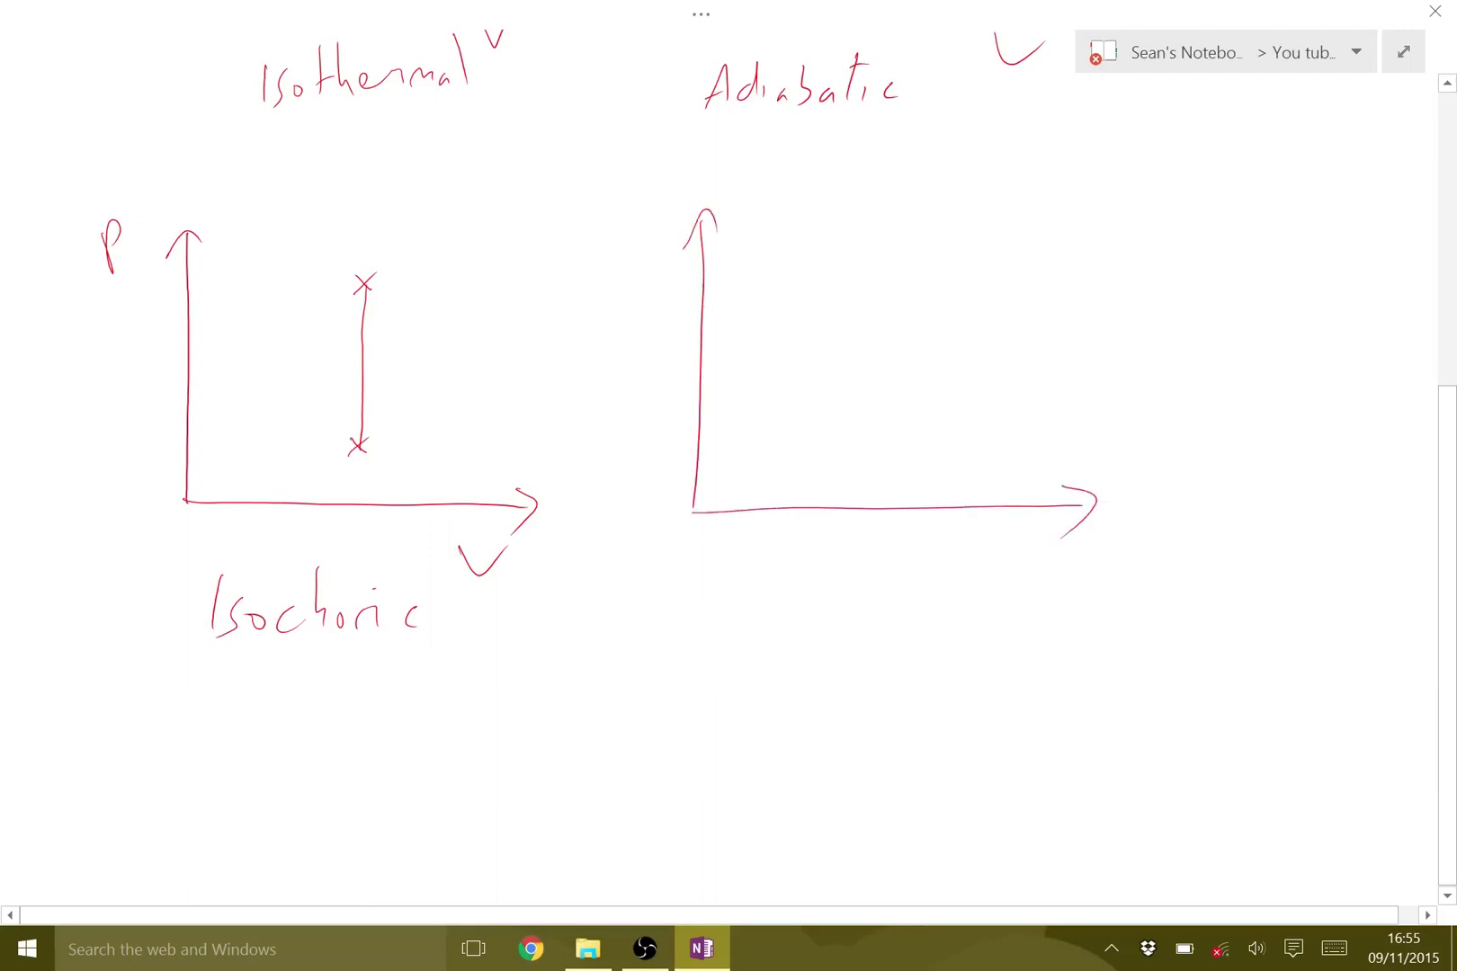
{"action": "left_click_drag", "start_coordinate": [757, 554], "coordinate": [759, 609]}
{"action": "left_click_drag", "start_coordinate": [783, 577], "coordinate": [762, 610]}
{"action": "mouse_move", "coordinate": [799, 597]}
{"action": "left_mouse_down"}
{"action": "mouse_move", "coordinate": [868, 607]}
{"action": "mouse_move", "coordinate": [897, 592]}
{"action": "left_mouse_up"}
{"action": "mouse_move", "coordinate": [906, 585]}
{"action": "left_mouse_down"}
{"action": "mouse_move", "coordinate": [908, 608]}
{"action": "mouse_move", "coordinate": [942, 608]}
{"action": "left_mouse_up"}
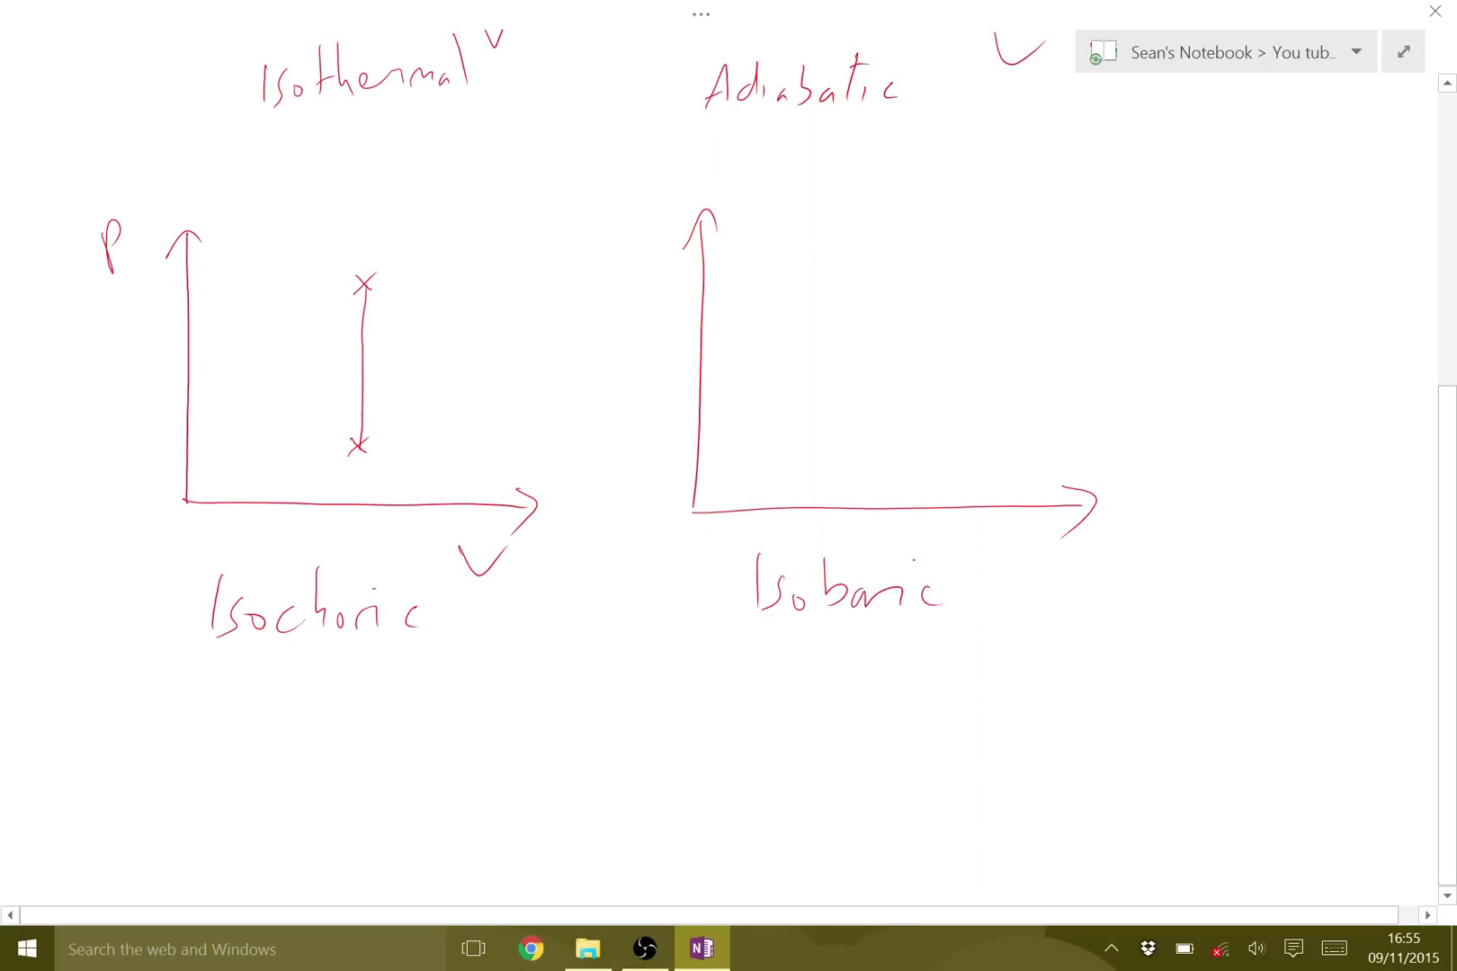
Step: Draw a horizontal constant-pressure line between two crosses and label the axes P and V
{"action": "mouse_move", "coordinate": [771, 309]}
{"action": "left_mouse_down"}
{"action": "mouse_move", "coordinate": [787, 329]}
{"action": "mouse_move", "coordinate": [800, 310]}
{"action": "mouse_move", "coordinate": [1028, 312]}
{"action": "left_mouse_up"}
{"action": "left_click_drag", "start_coordinate": [1026, 294], "coordinate": [1013, 312]}
{"action": "left_click_drag", "start_coordinate": [635, 220], "coordinate": [638, 260]}
{"action": "left_click_drag", "start_coordinate": [634, 215], "coordinate": [641, 236]}
{"action": "mouse_move", "coordinate": [1076, 547]}
{"action": "left_mouse_down"}
{"action": "mouse_move", "coordinate": [1080, 576]}
{"action": "mouse_move", "coordinate": [1115, 547]}
{"action": "left_mouse_up"}
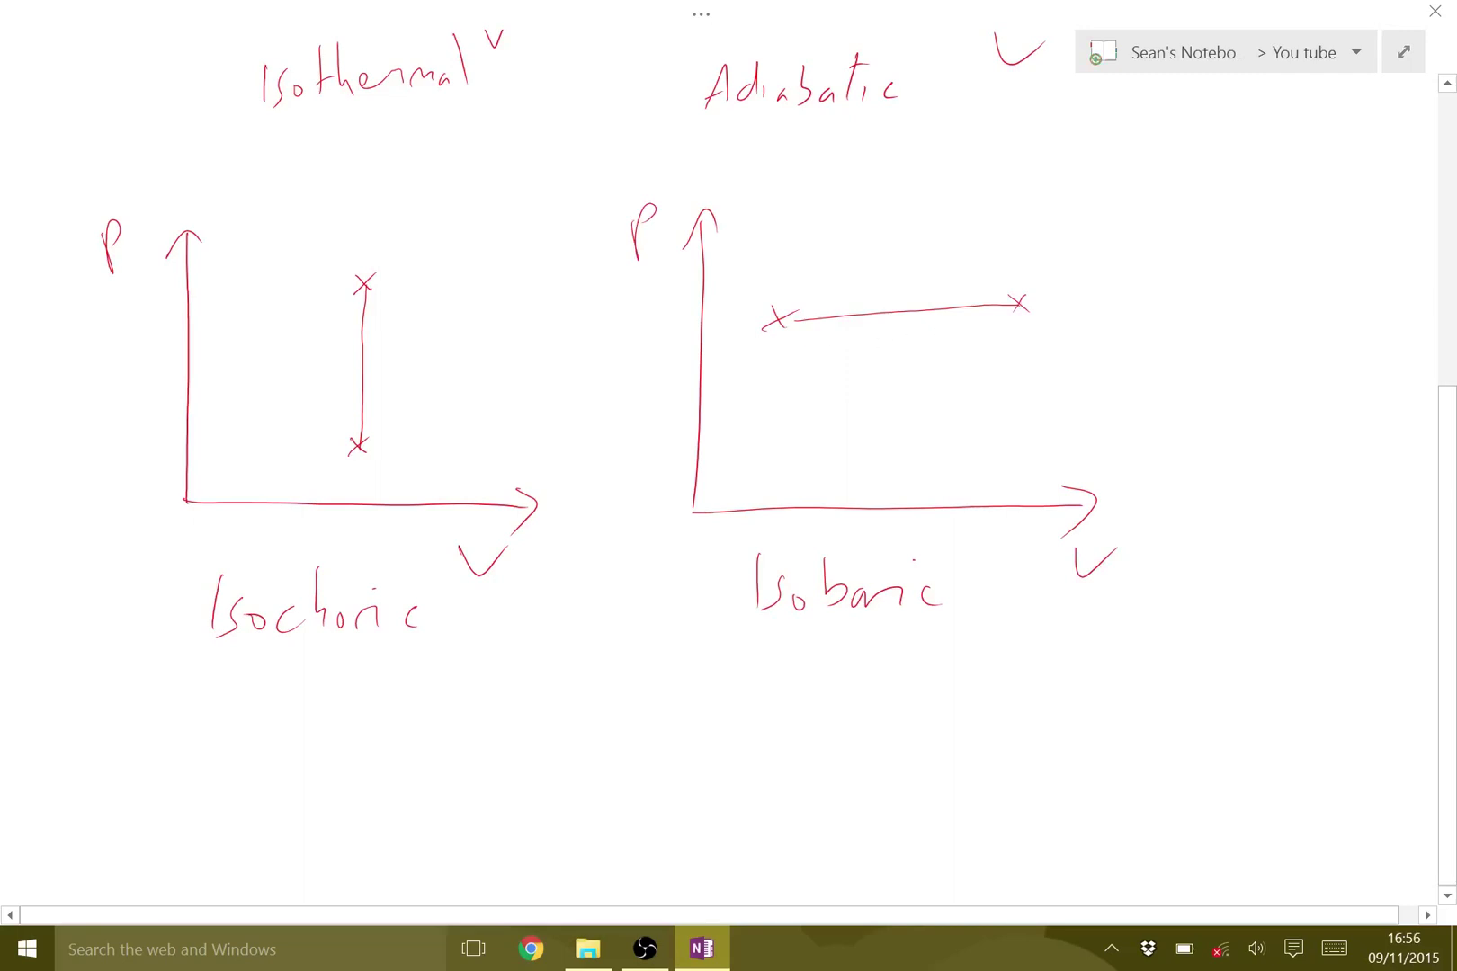
{"action": "scroll", "coordinate": [719, 450], "scroll_direction": "up", "scroll_amount": 3}
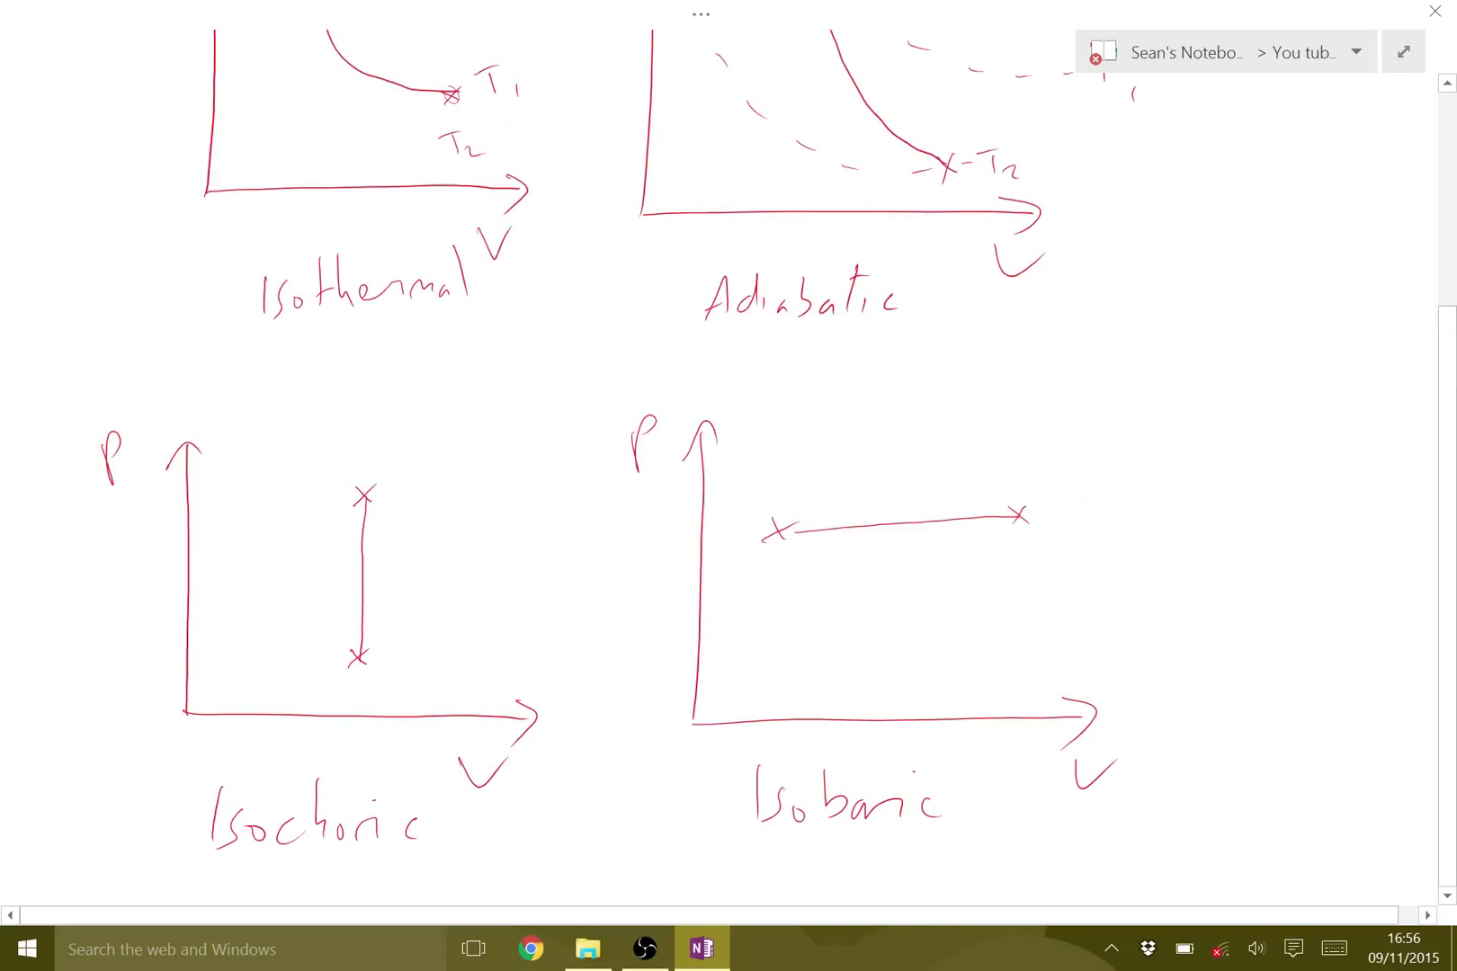
Step: Drop dashed lines from the isothermal endpoints and hatch the area under the curve
{"action": "scroll", "coordinate": [719, 449], "scroll_direction": "up", "scroll_amount": 5}
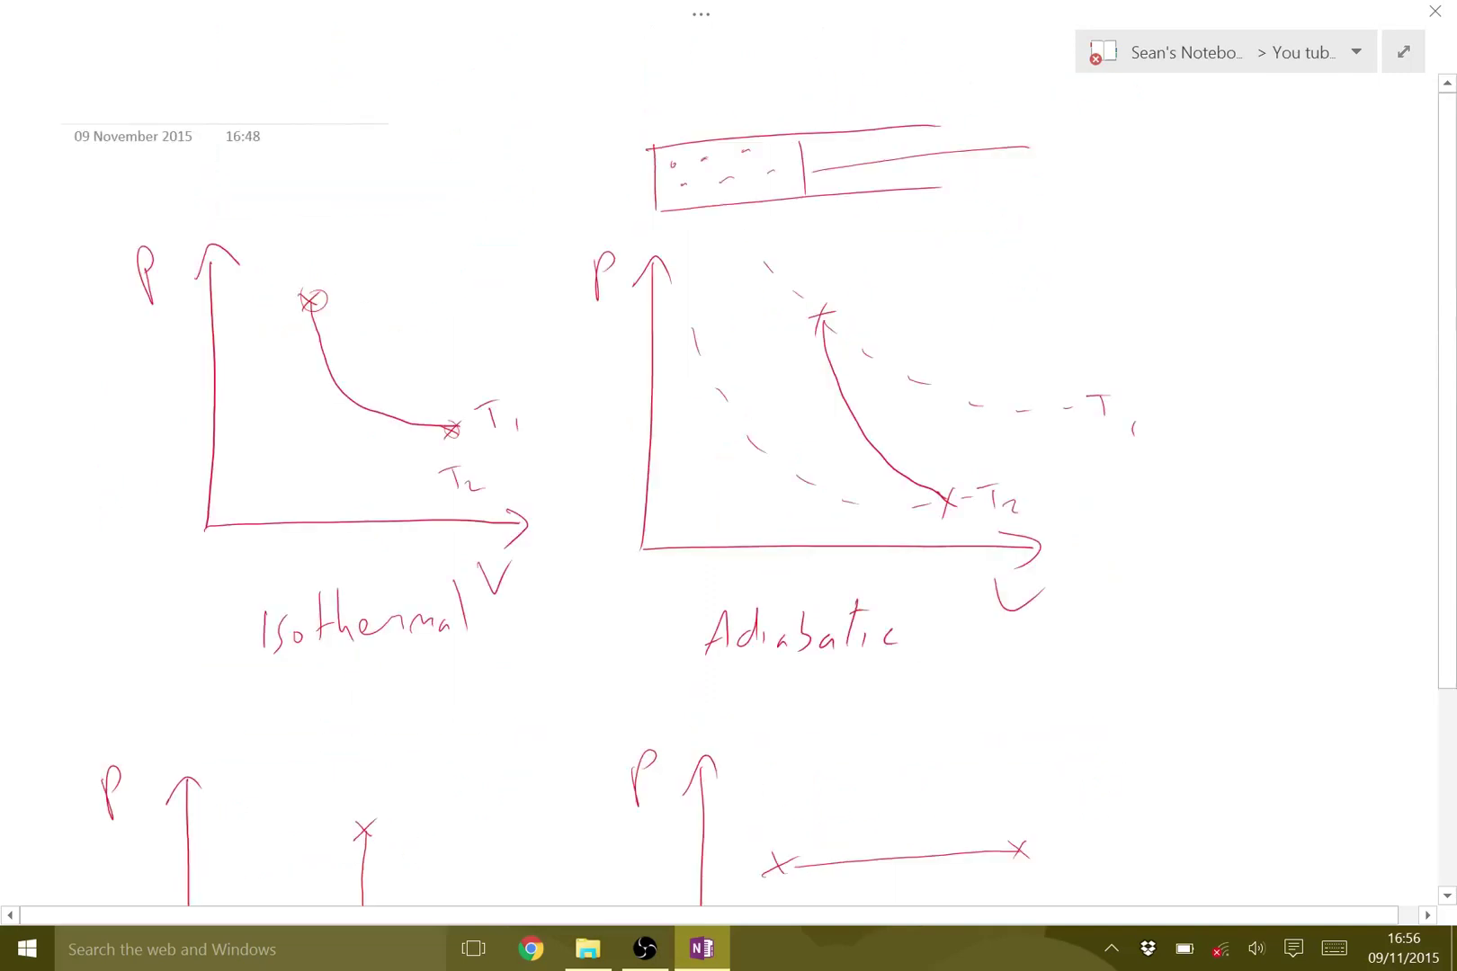
{"action": "scroll", "coordinate": [720, 450], "scroll_direction": "down", "scroll_amount": 2}
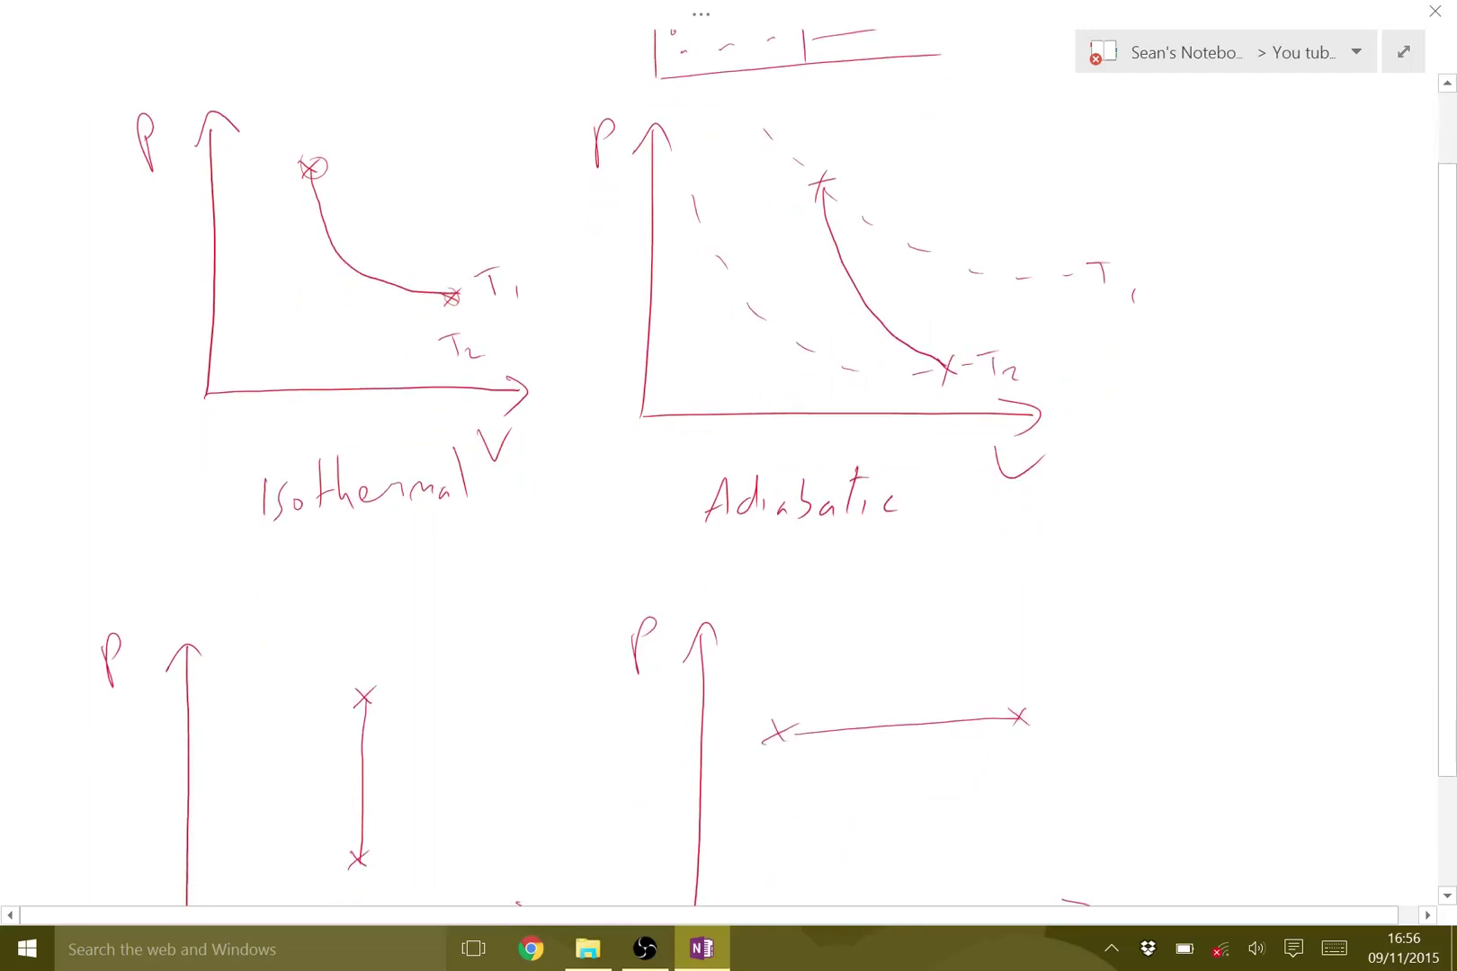
{"action": "left_click_drag", "start_coordinate": [303, 178], "coordinate": [310, 284]}
{"action": "left_click_drag", "start_coordinate": [310, 300], "coordinate": [310, 312]}
{"action": "left_click_drag", "start_coordinate": [441, 331], "coordinate": [441, 340]}
{"action": "left_click_drag", "start_coordinate": [437, 372], "coordinate": [436, 379]}
{"action": "left_click_drag", "start_coordinate": [318, 285], "coordinate": [335, 260]}
{"action": "left_click_drag", "start_coordinate": [311, 333], "coordinate": [343, 292]}
{"action": "left_click_drag", "start_coordinate": [322, 371], "coordinate": [360, 305]}
{"action": "left_click_drag", "start_coordinate": [365, 371], "coordinate": [395, 317]}
{"action": "left_click_drag", "start_coordinate": [401, 373], "coordinate": [423, 333]}
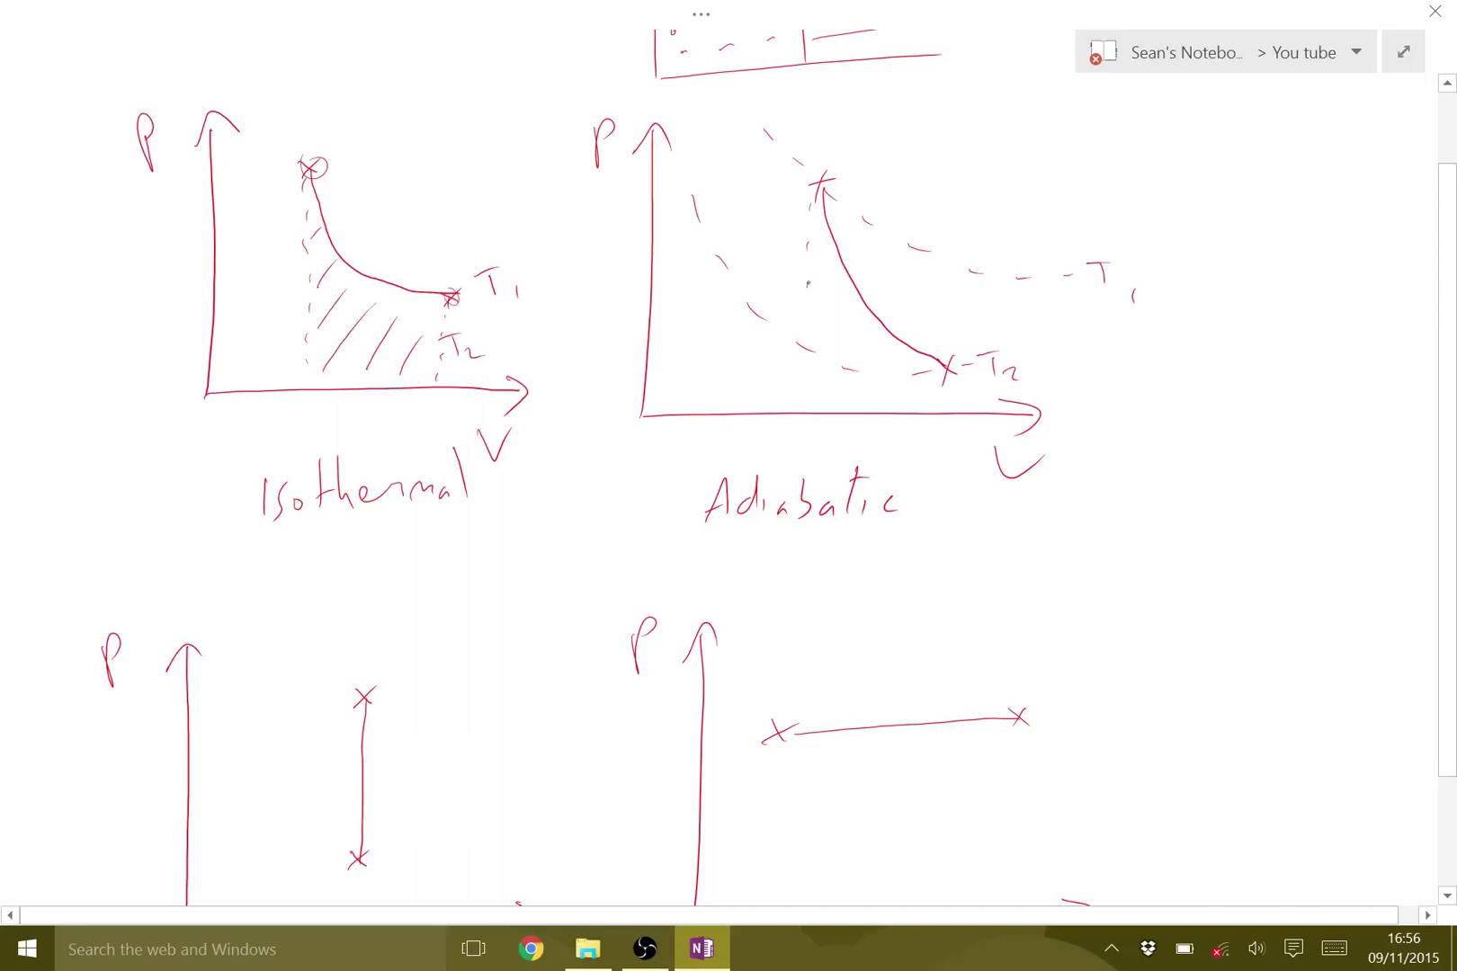
Step: Add a dashed drop from the adiabatic end point and hatch the area under the adiabatic curve
{"action": "left_click_drag", "start_coordinate": [933, 393], "coordinate": [935, 405]}
{"action": "left_click_drag", "start_coordinate": [810, 260], "coordinate": [826, 246]}
{"action": "left_click_drag", "start_coordinate": [819, 303], "coordinate": [844, 273]}
{"action": "left_click_drag", "start_coordinate": [817, 346], "coordinate": [842, 316]}
{"action": "mouse_move", "coordinate": [821, 384]}
{"action": "left_mouse_down"}
{"action": "mouse_move", "coordinate": [856, 342]}
{"action": "mouse_move", "coordinate": [929, 359]}
{"action": "left_mouse_up"}
Step: Drop verticals from both isobaric crosses and hatch the rectangle under the isobaric line
{"action": "scroll", "coordinate": [720, 467], "scroll_direction": "down", "scroll_amount": 5}
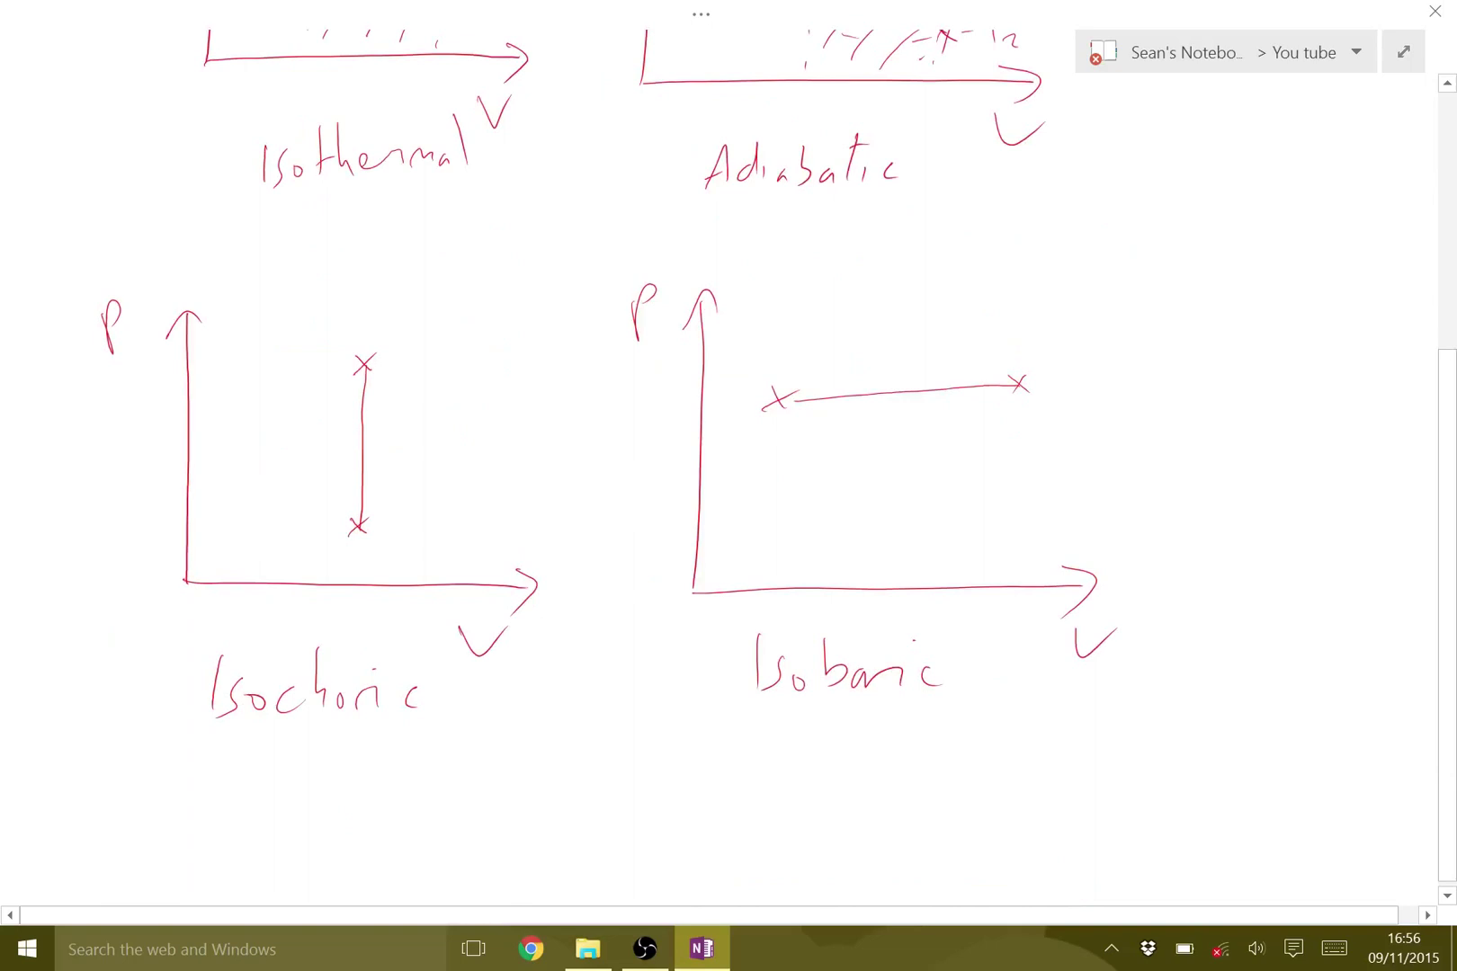
{"action": "scroll", "coordinate": [719, 467], "scroll_direction": "down", "scroll_amount": 1}
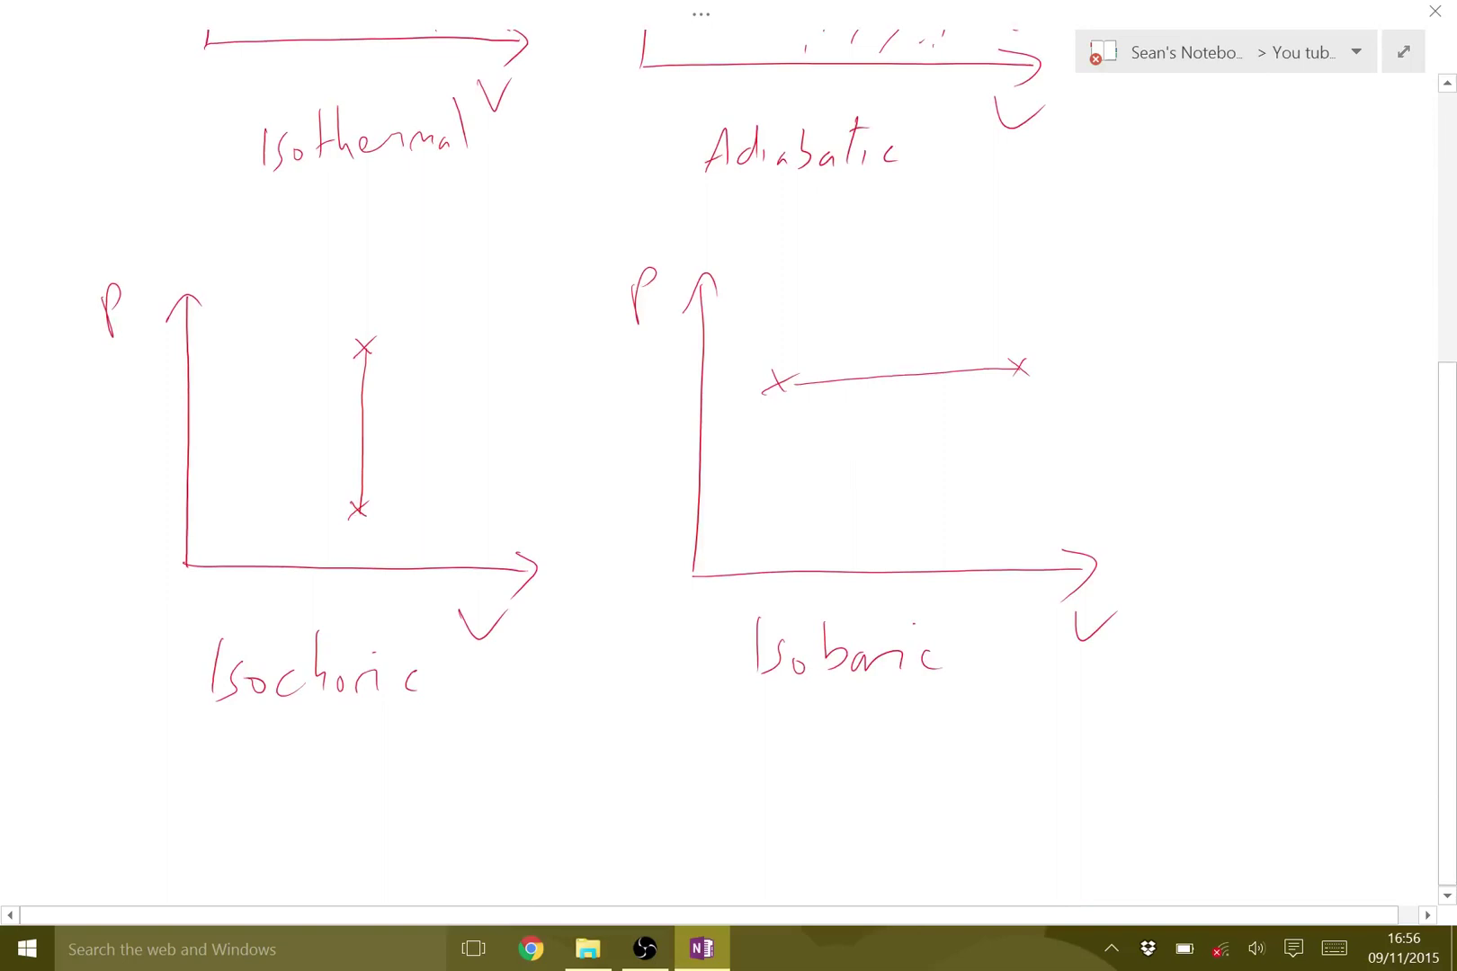
{"action": "left_click_drag", "start_coordinate": [787, 405], "coordinate": [780, 555]}
{"action": "left_click_drag", "start_coordinate": [1014, 396], "coordinate": [1000, 565]}
{"action": "left_click_drag", "start_coordinate": [800, 429], "coordinate": [854, 387]}
{"action": "left_click_drag", "start_coordinate": [785, 484], "coordinate": [870, 416]}
{"action": "left_click_drag", "start_coordinate": [809, 514], "coordinate": [919, 416]}
{"action": "left_click_drag", "start_coordinate": [831, 544], "coordinate": [955, 421]}
{"action": "left_click_drag", "start_coordinate": [904, 530], "coordinate": [960, 471]}
{"action": "left_click_drag", "start_coordinate": [940, 539], "coordinate": [963, 516]}
{"action": "scroll", "coordinate": [728, 449], "scroll_direction": "up", "scroll_amount": 1}
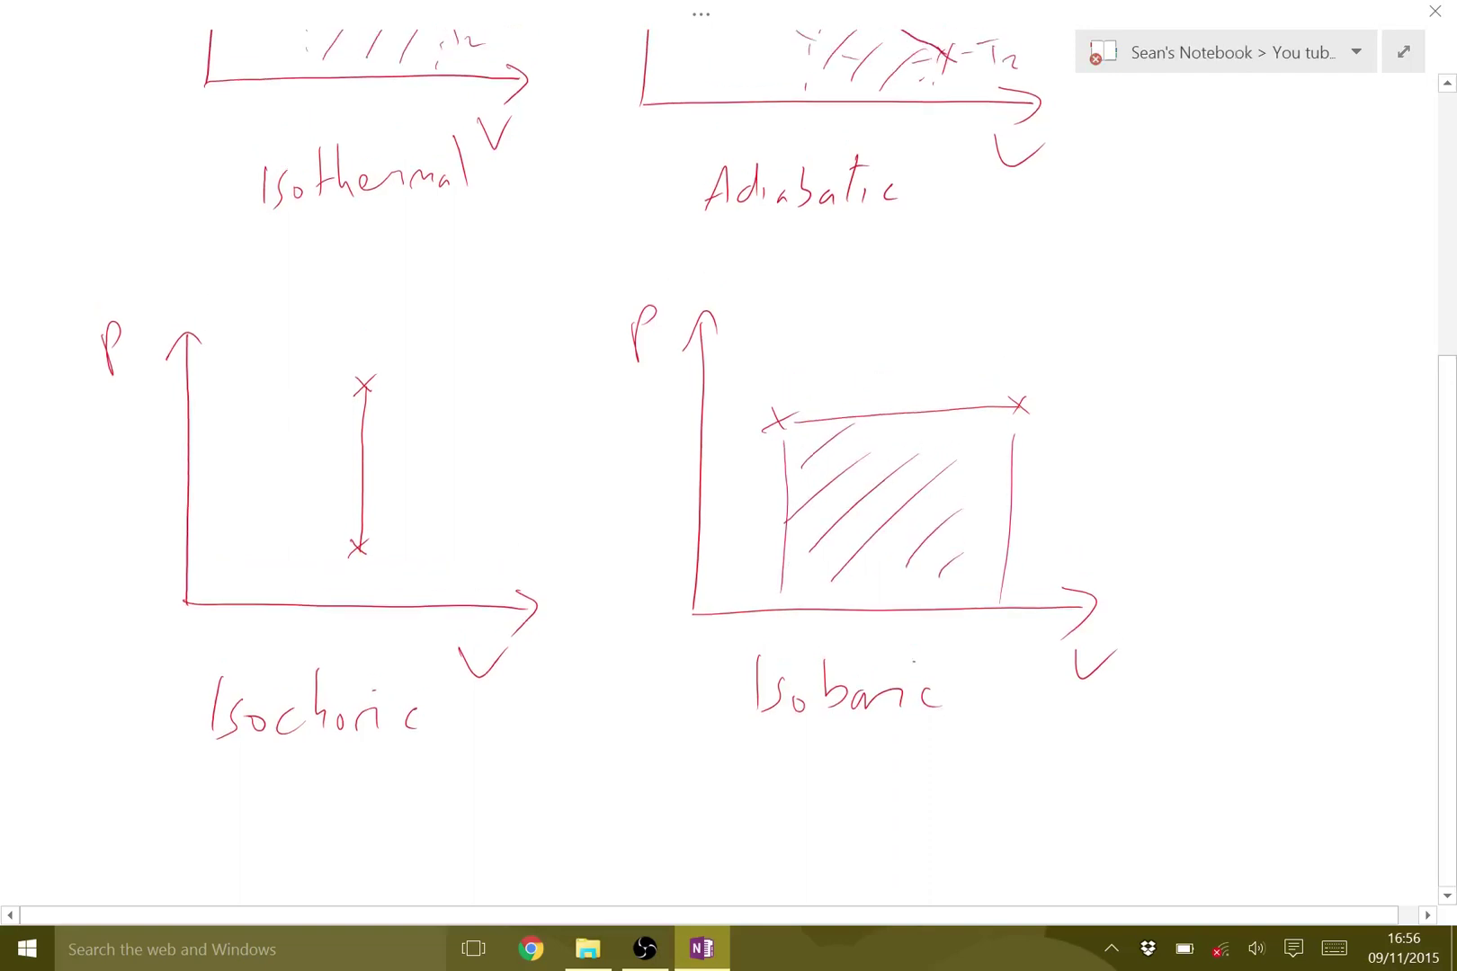
{"action": "scroll", "coordinate": [728, 450], "scroll_direction": "down", "scroll_amount": 3}
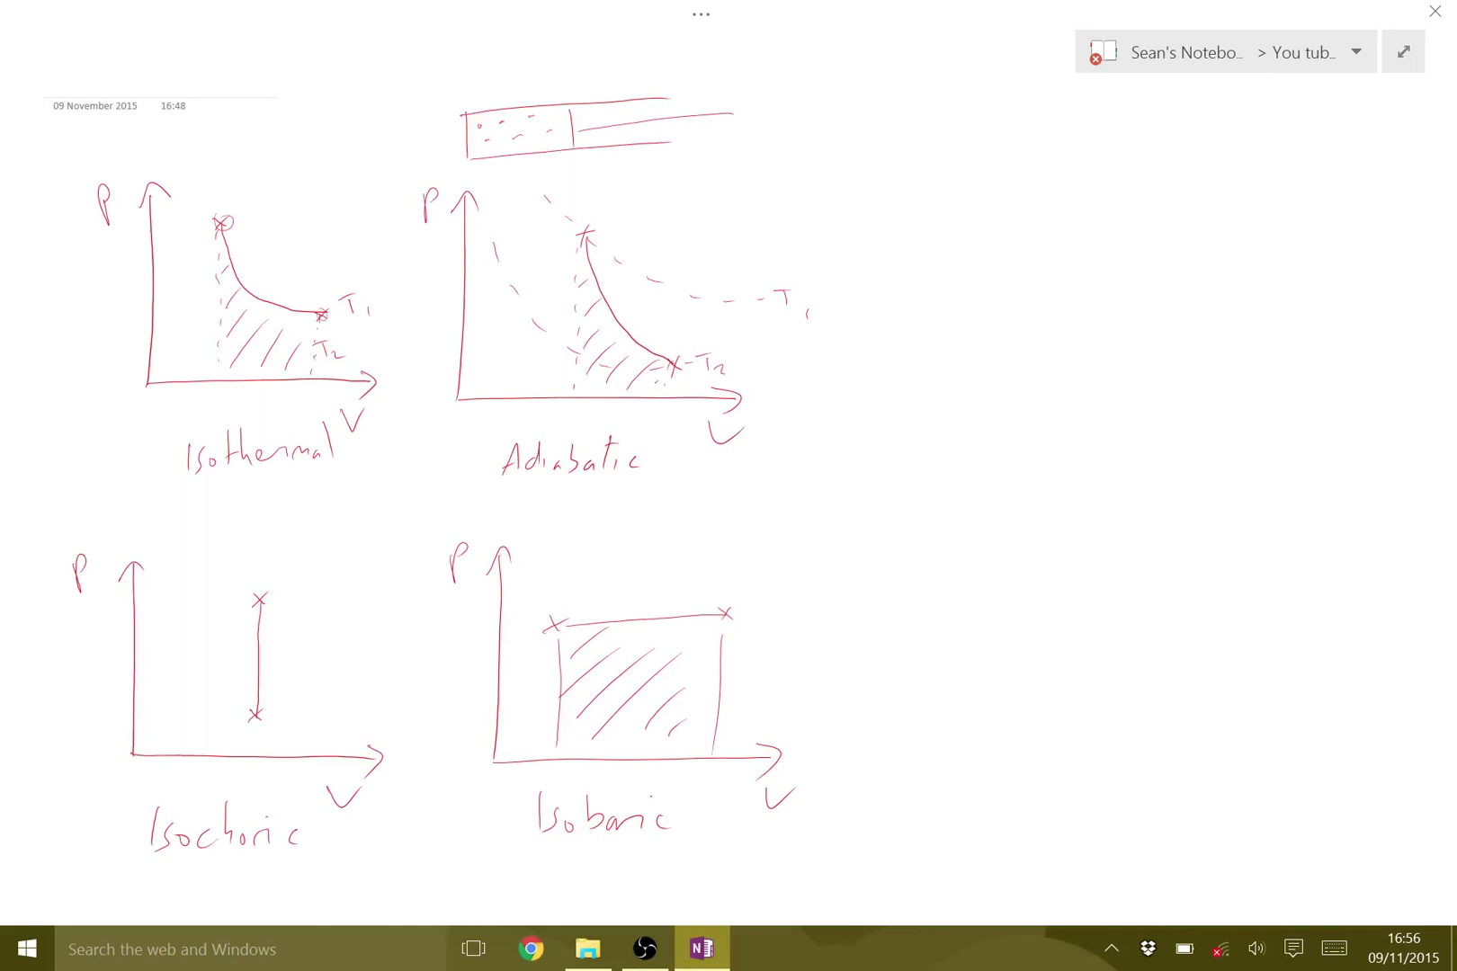
{"action": "mouse_move", "coordinate": [644, 948]}
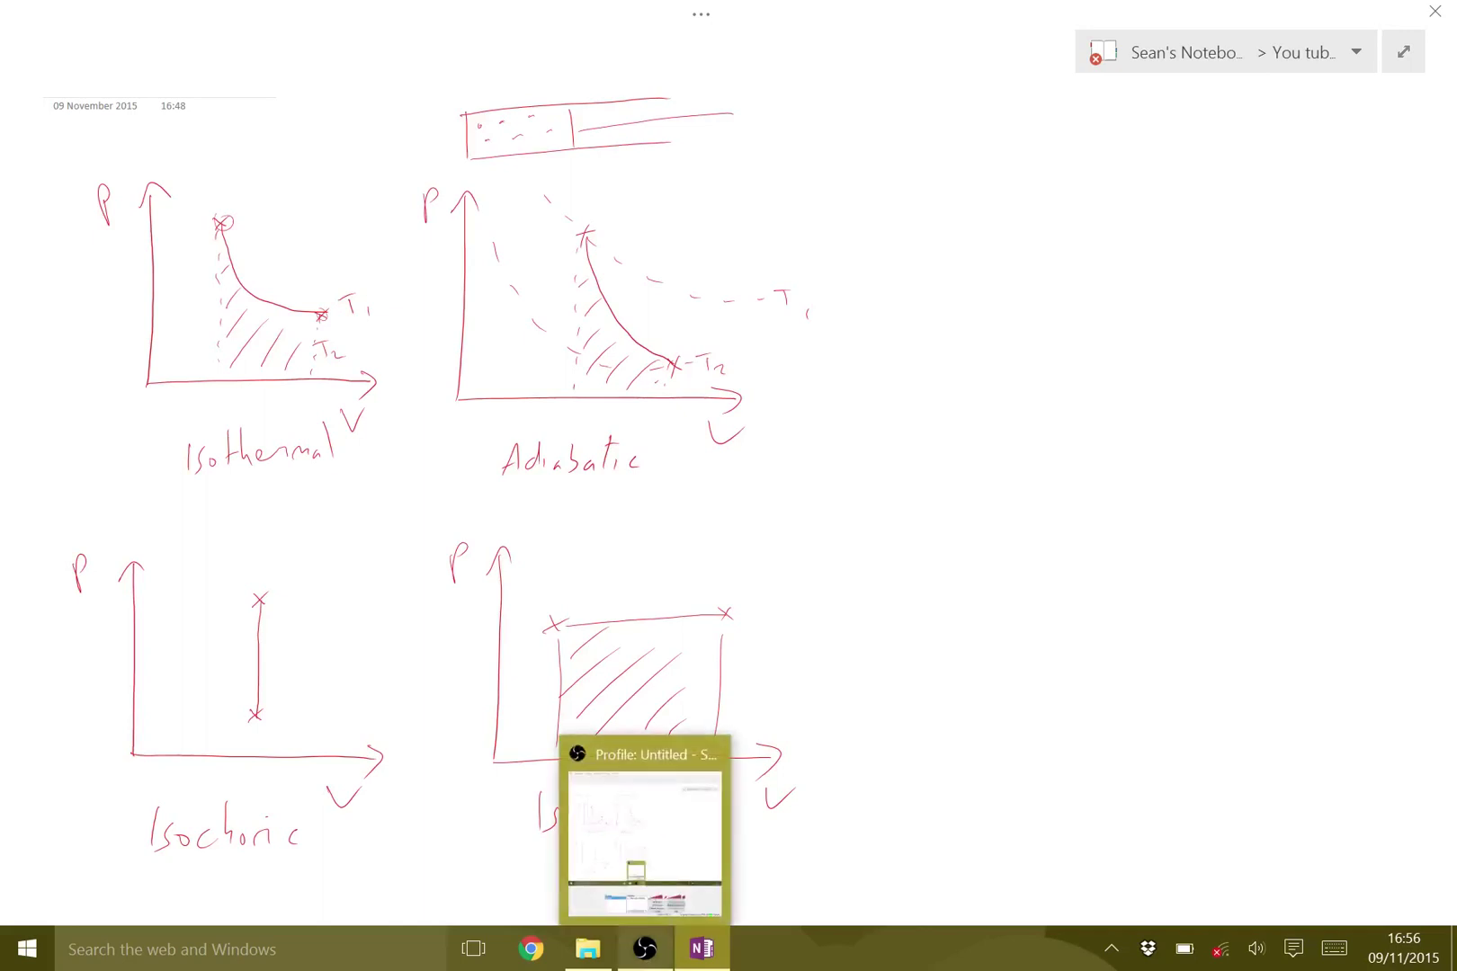